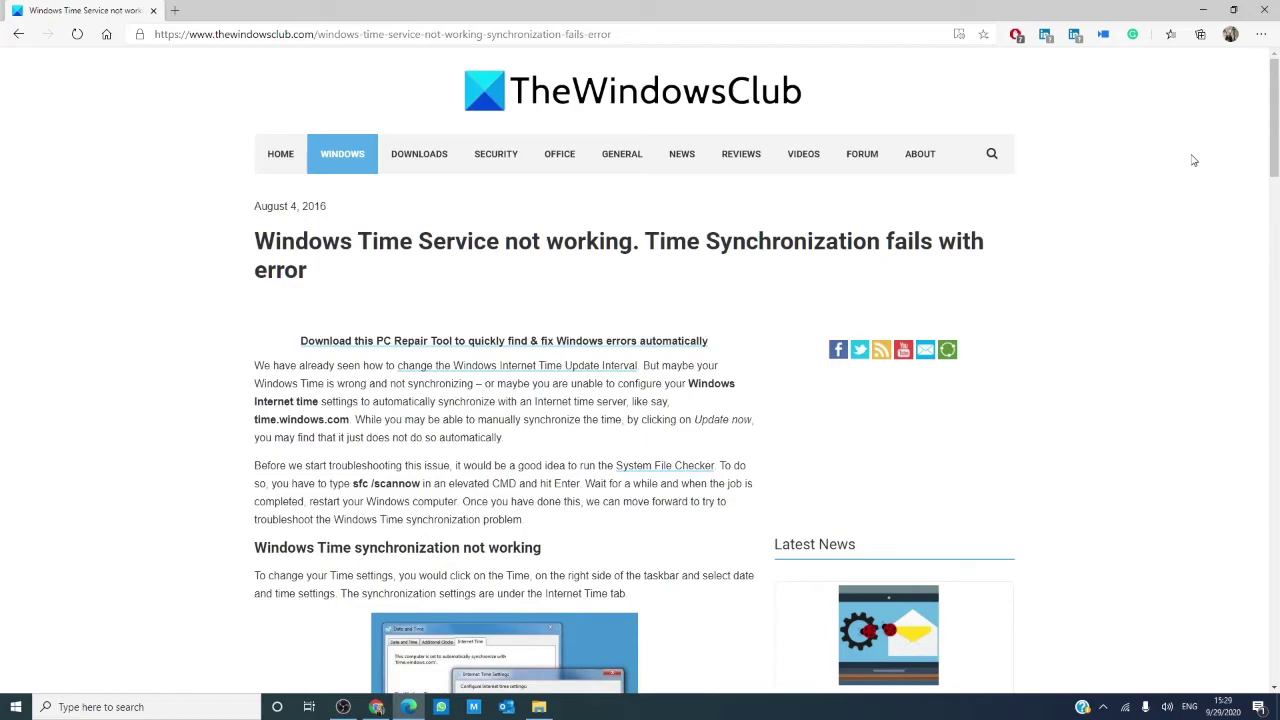
- Minimize the browser, launch the Services manager and open the properties of the Windows Time service
{"action": "left_click", "coordinate": [1203, 10]}
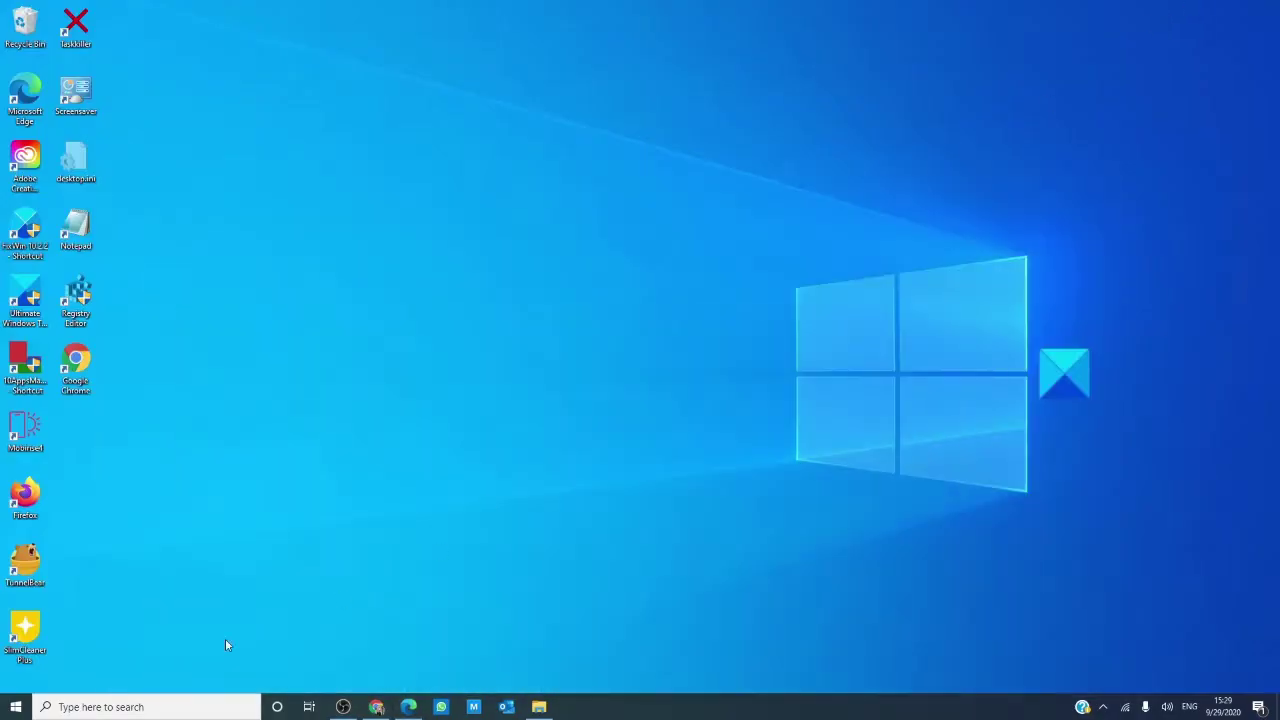
{"action": "left_click", "coordinate": [117, 710]}
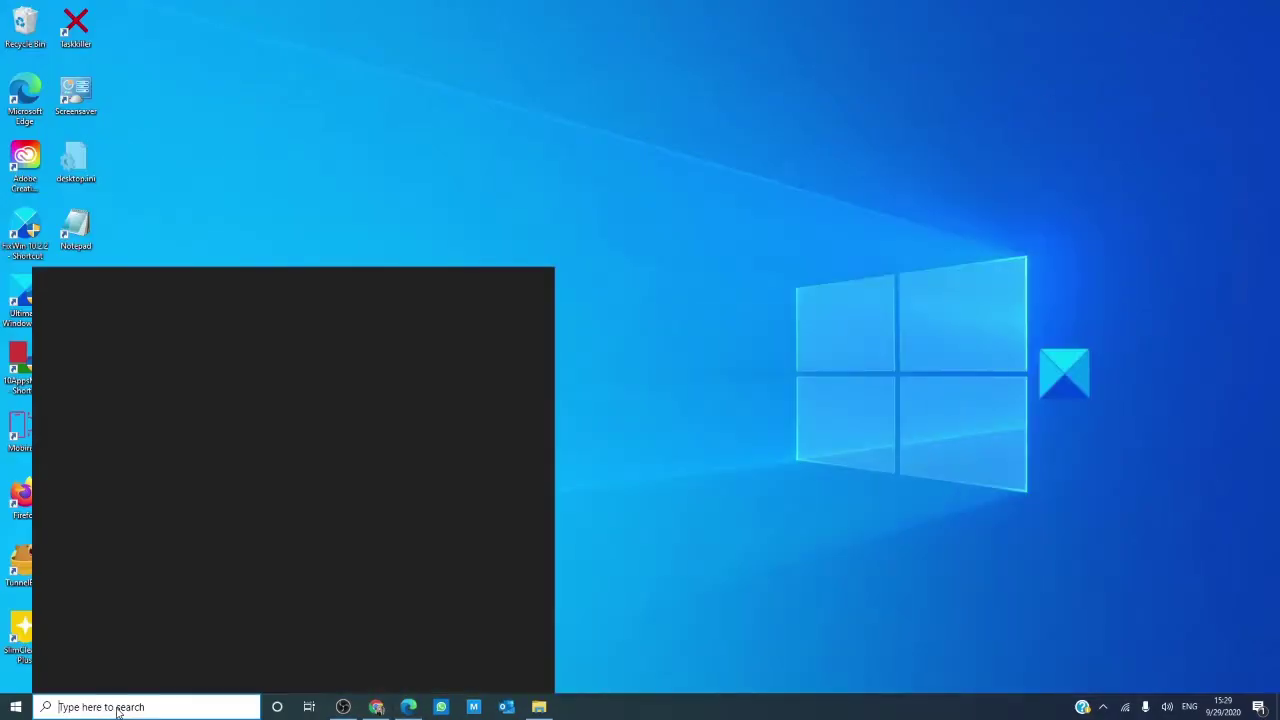
{"action": "left_click", "coordinate": [681, 384]}
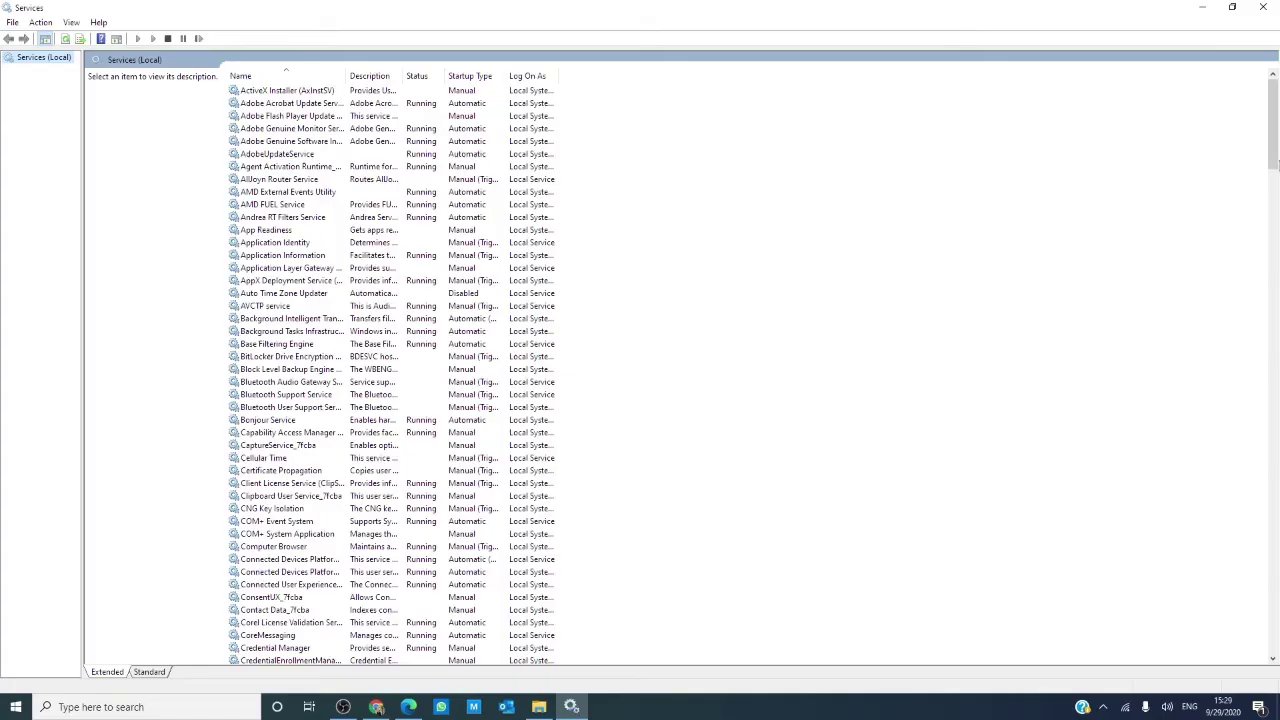
{"action": "left_click_drag", "start_coordinate": [1275, 165], "coordinate": [1275, 642]}
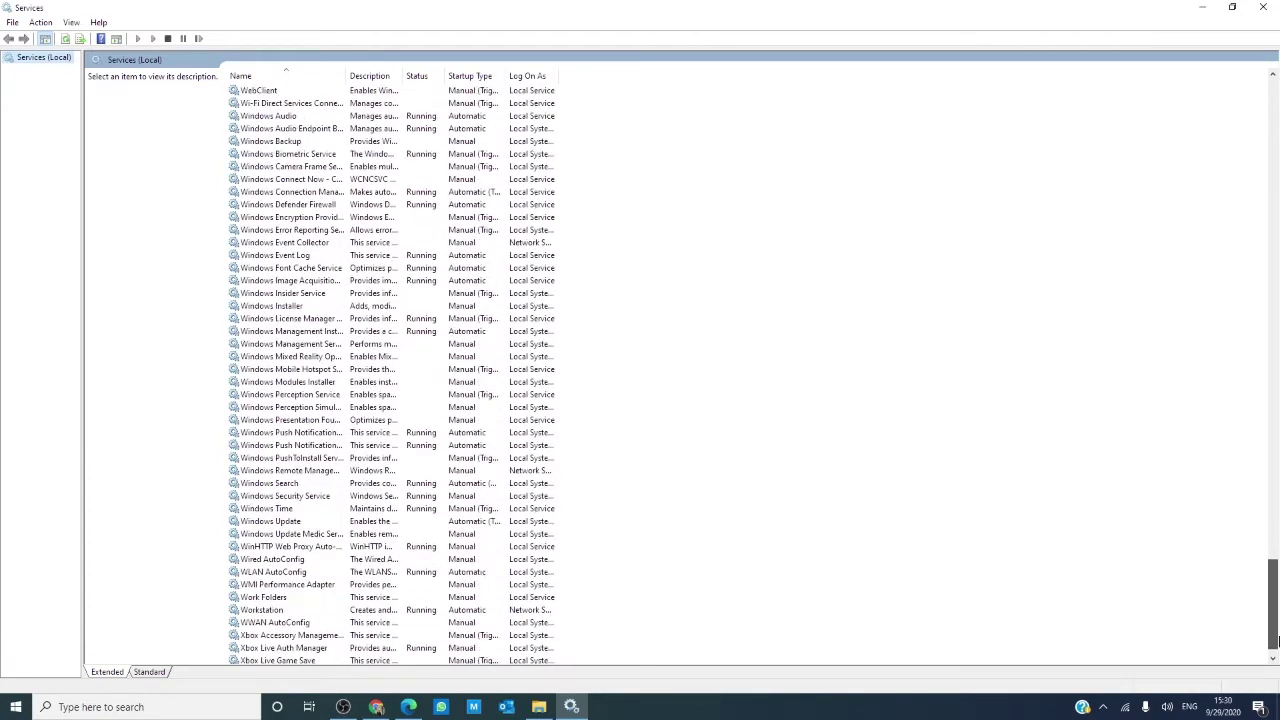
{"action": "double_click", "coordinate": [279, 510]}
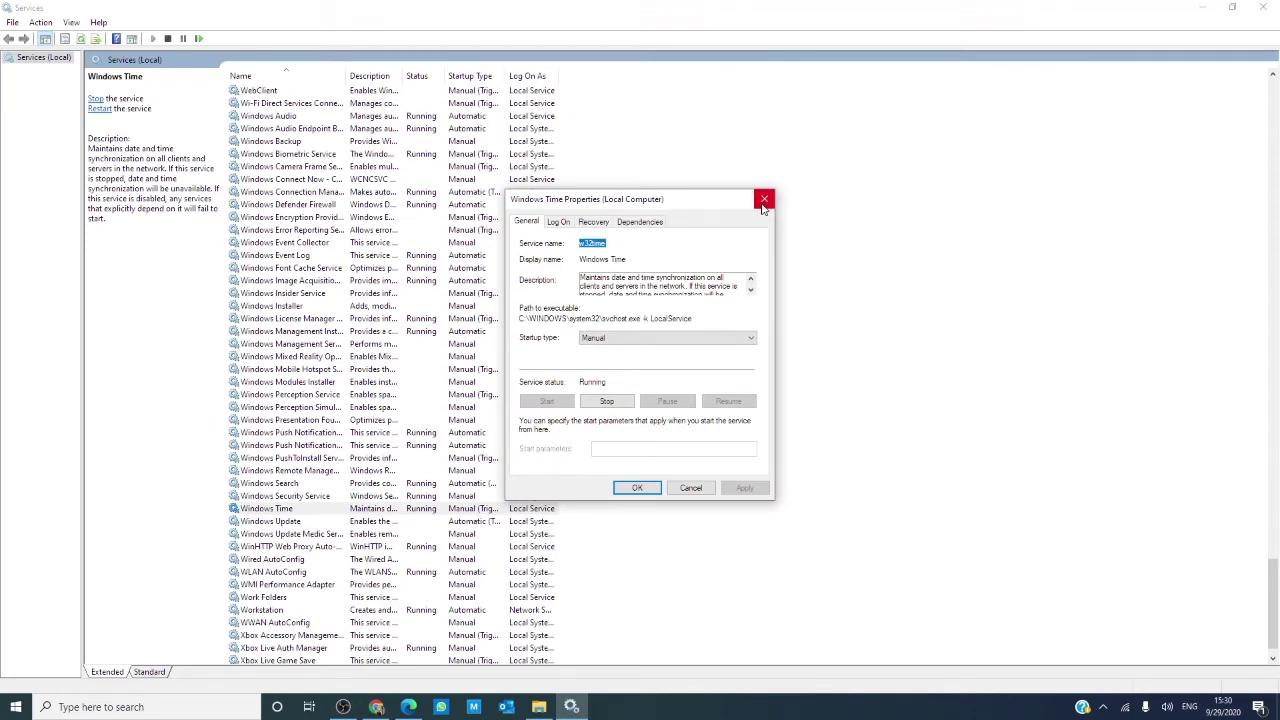
- Set the Windows Time service's startup type to Automatic, apply the change and close the Services manager
{"action": "left_click", "coordinate": [745, 338]}
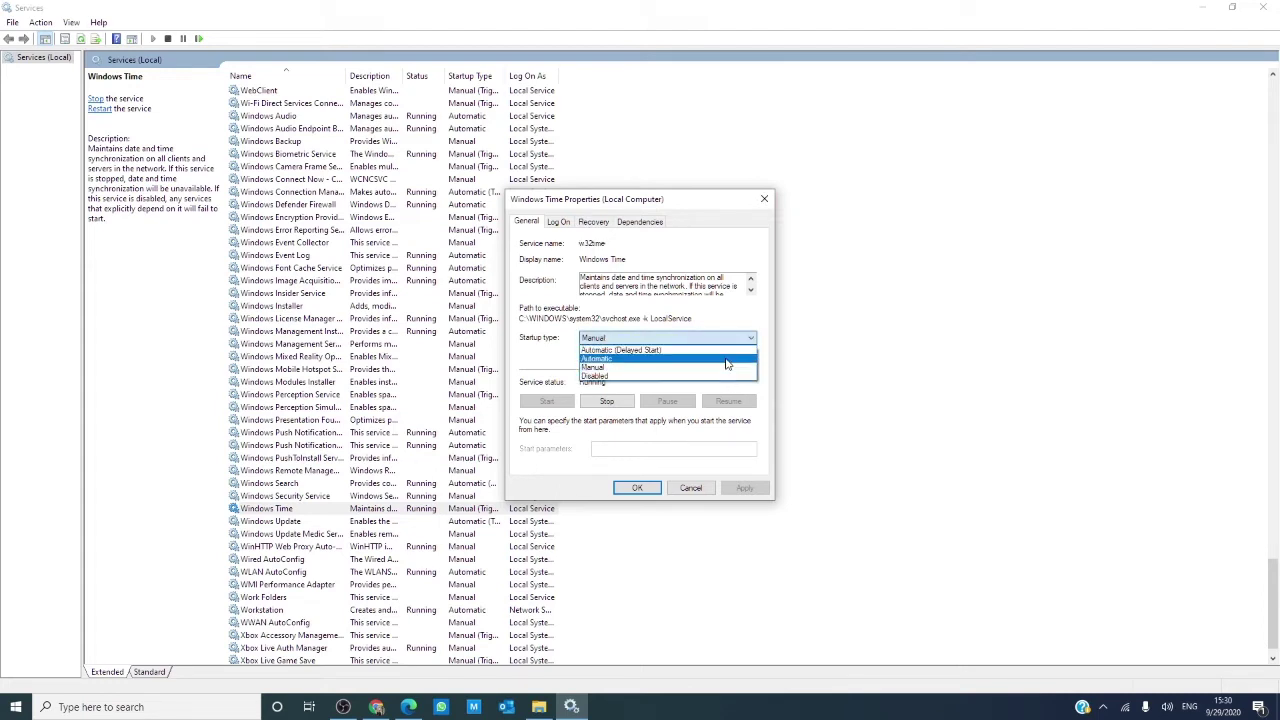
{"action": "left_click", "coordinate": [727, 360]}
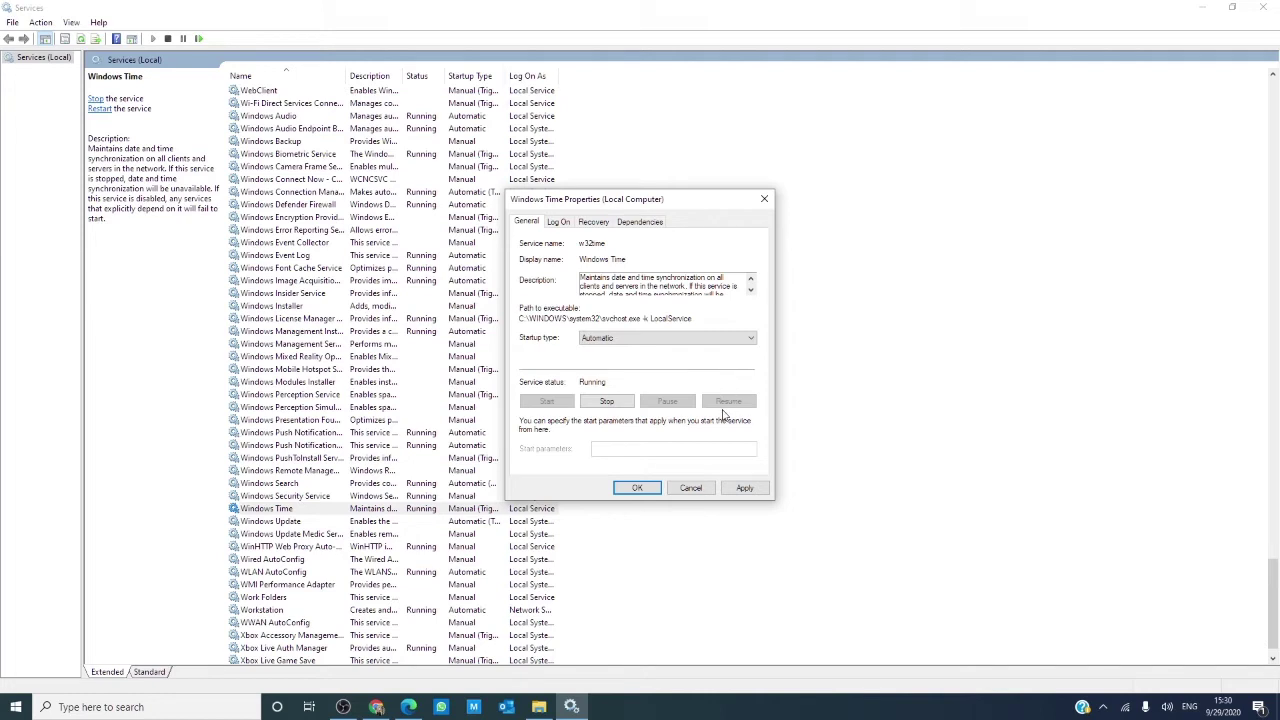
{"action": "left_click", "coordinate": [744, 488]}
{"action": "left_click", "coordinate": [633, 488]}
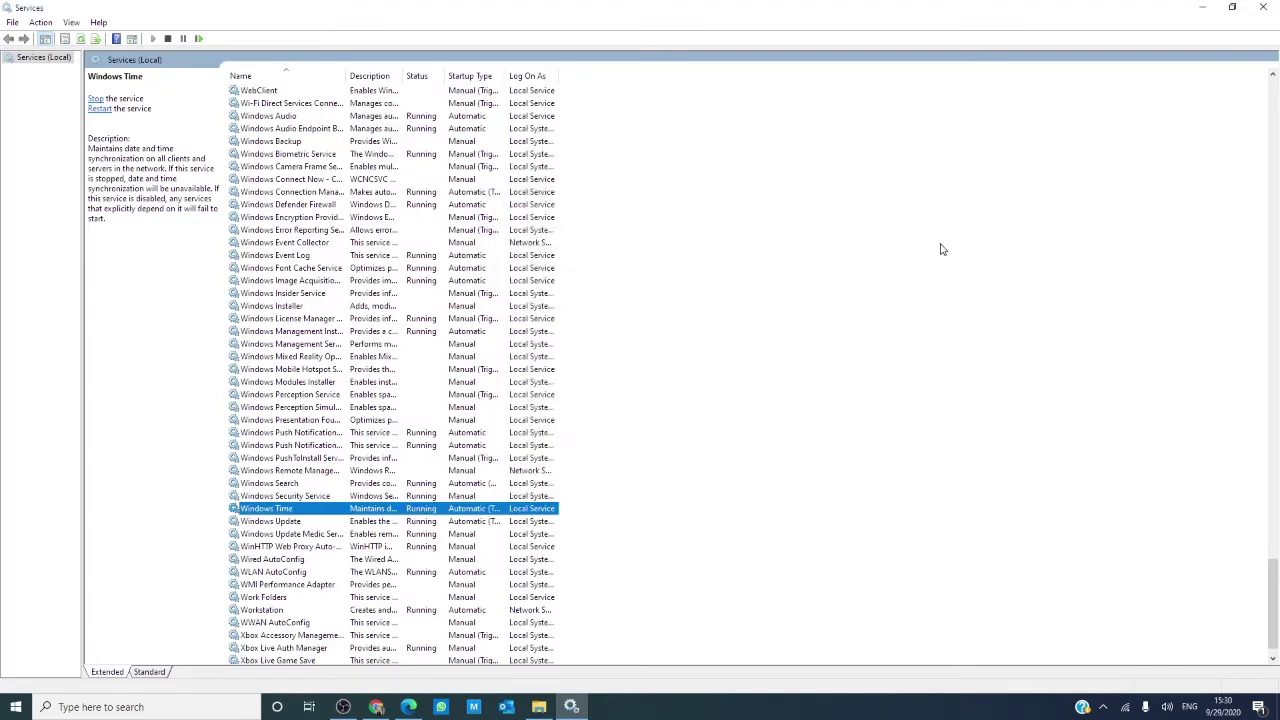
{"action": "left_click", "coordinate": [1260, 8]}
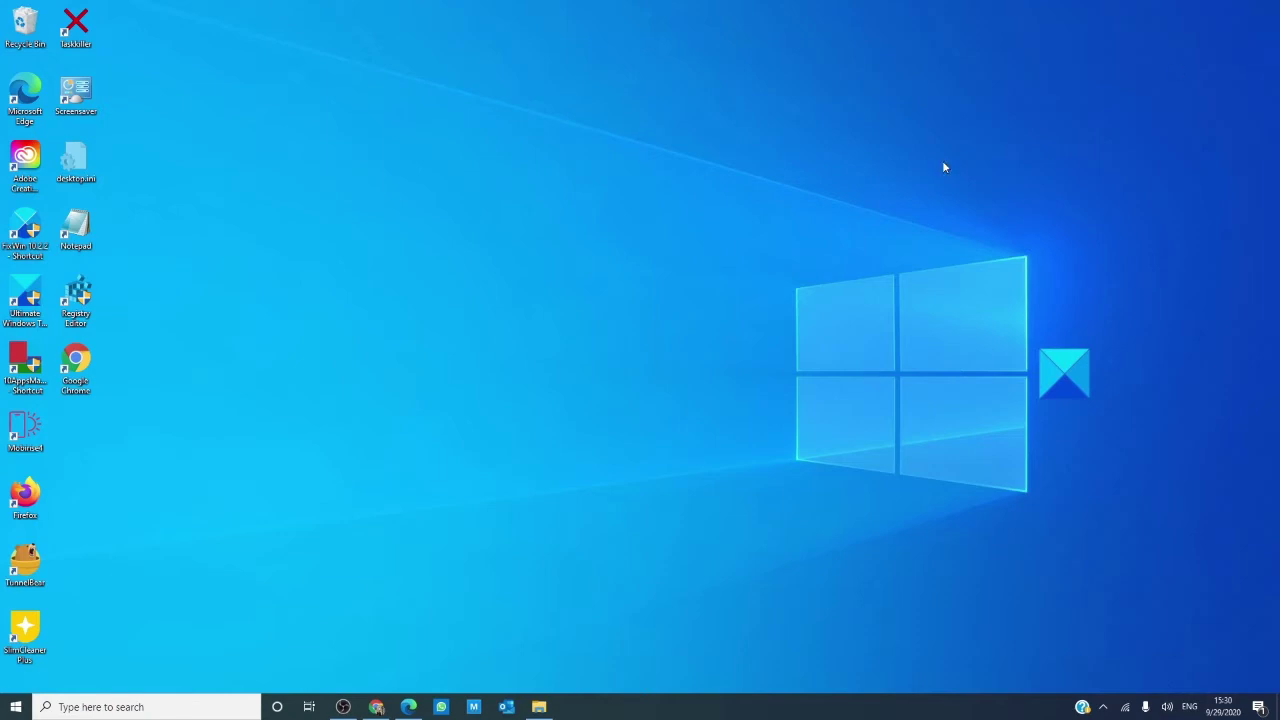
- Open Command Prompt as administrator and register the time library with "regsvr32 w32time.dll", dismissing the resulting message
{"action": "left_click", "coordinate": [215, 710]}
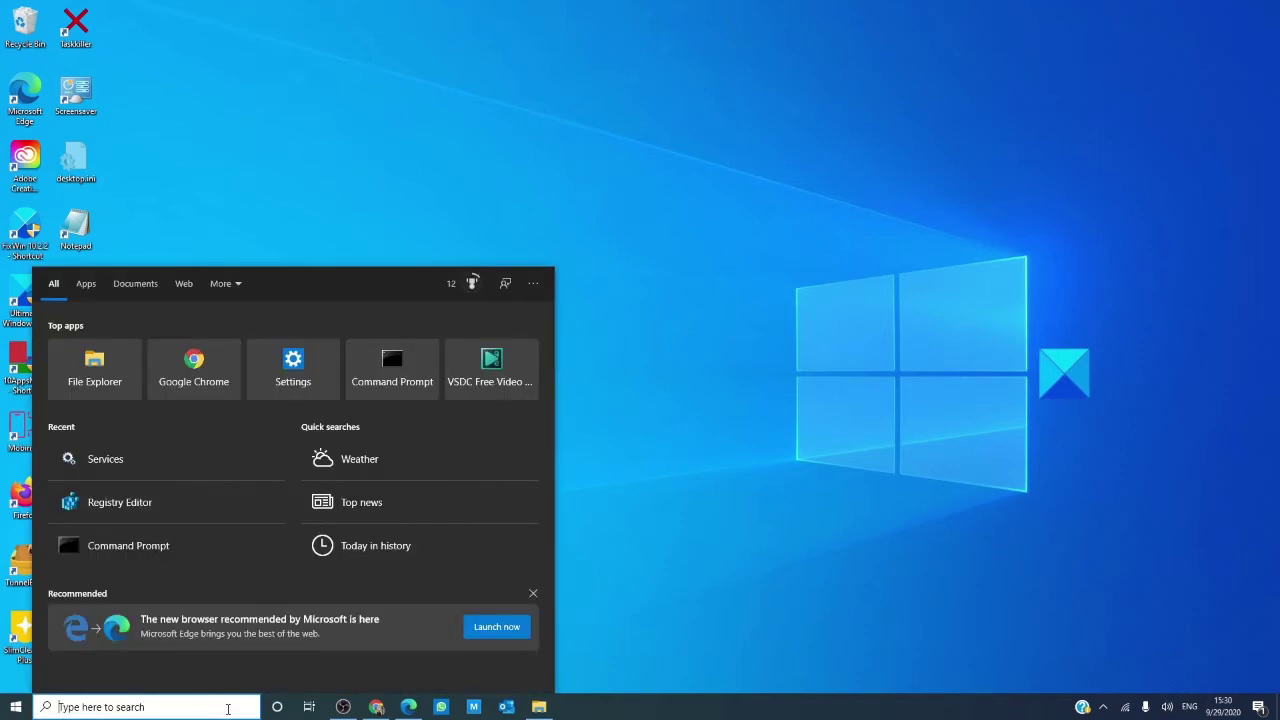
{"action": "type", "text": "cmd"}
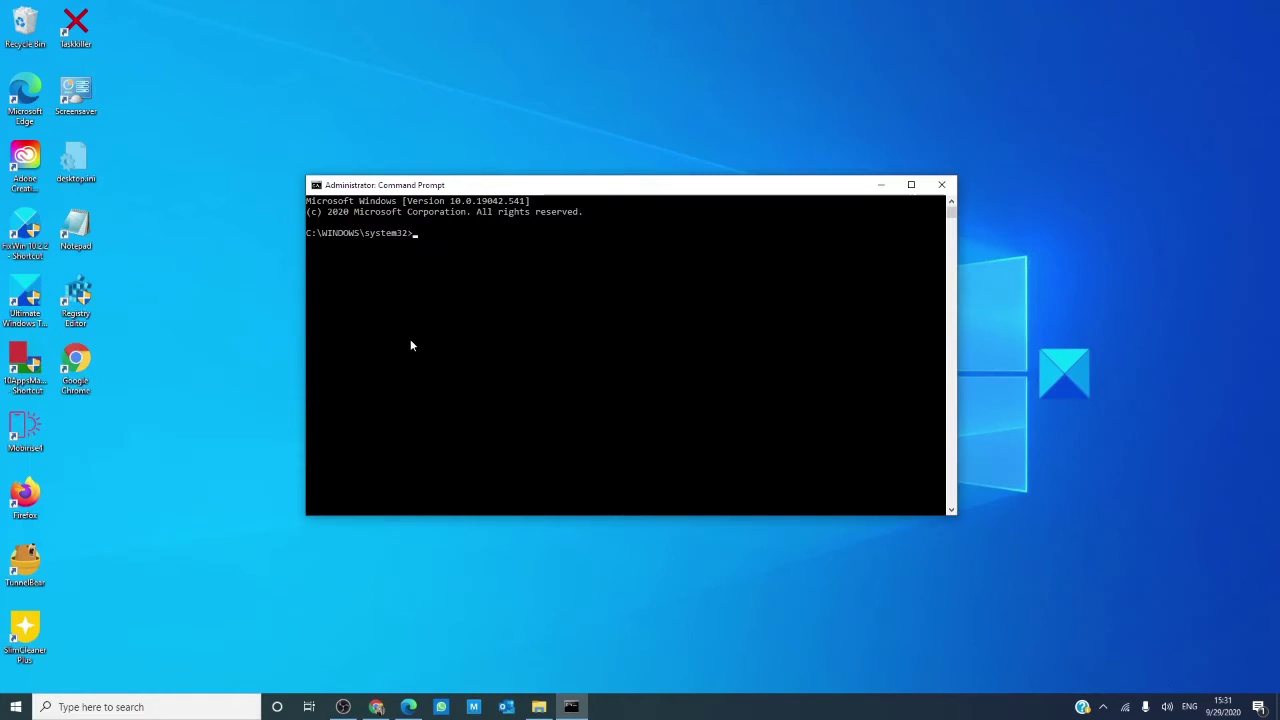
{"action": "type", "text": "regsvr32 w"}
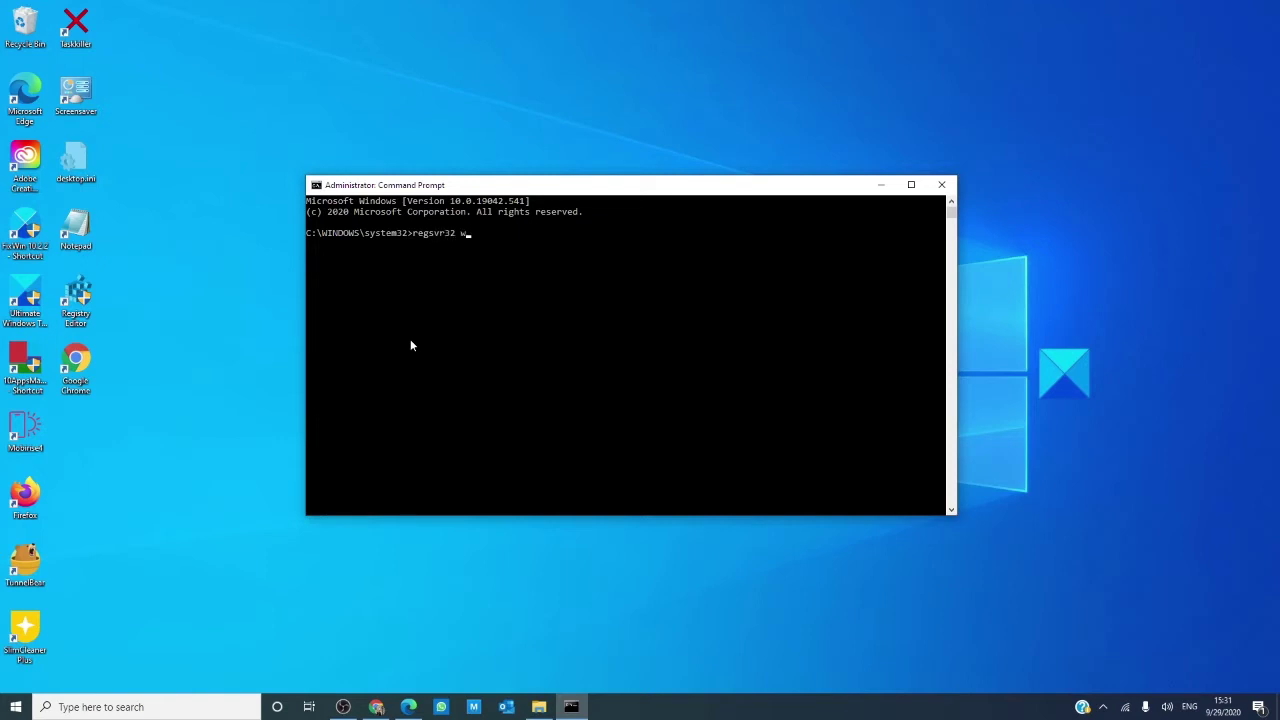
{"action": "type", "text": "32tmme.dll"}
{"action": "key", "text": "Return"}
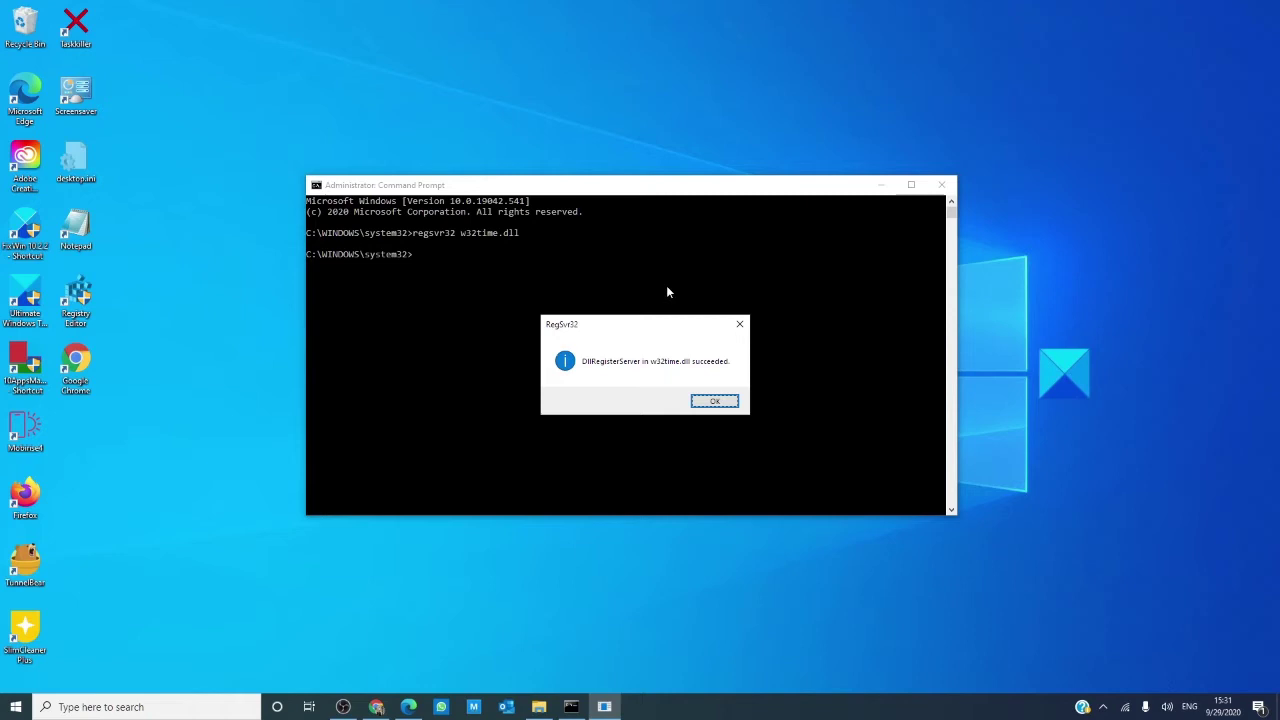
{"action": "left_click", "coordinate": [713, 403]}
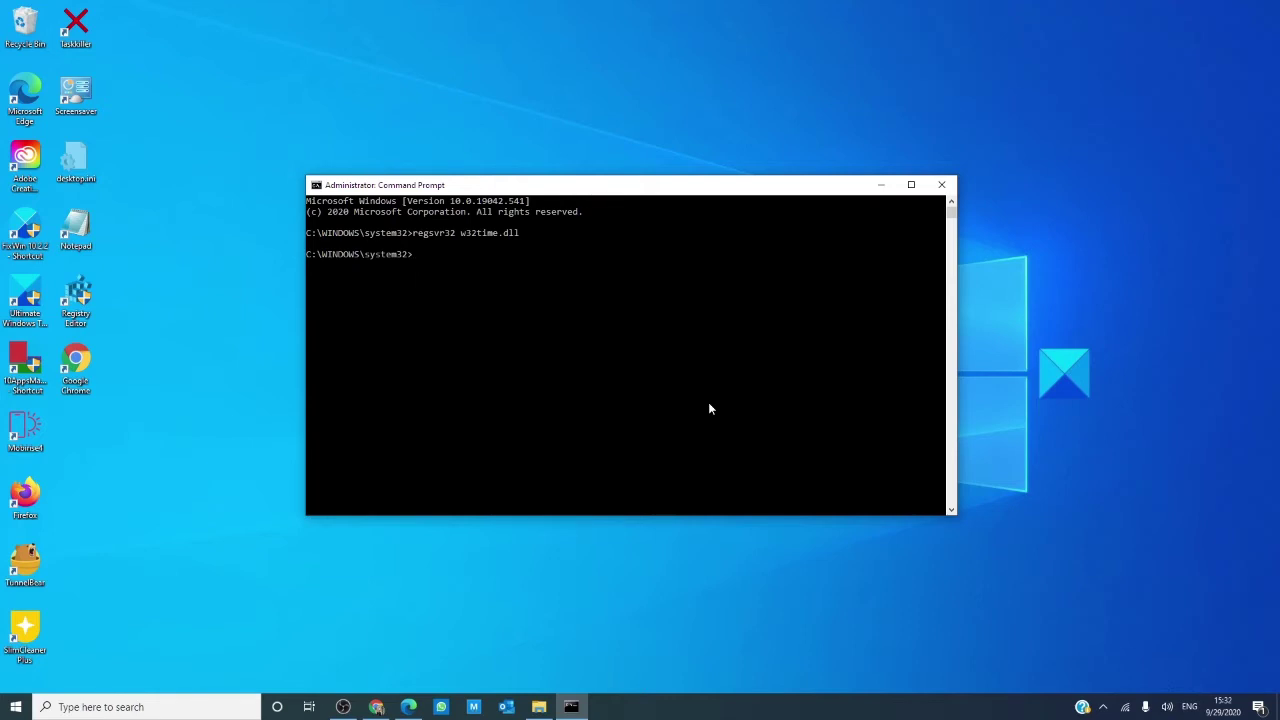
- Stop the Windows Time service with "net stop w32time" and unregister it with "w32tm /unregister"
{"action": "type", "text": "net stop w32time"}
{"action": "key", "text": "Return"}
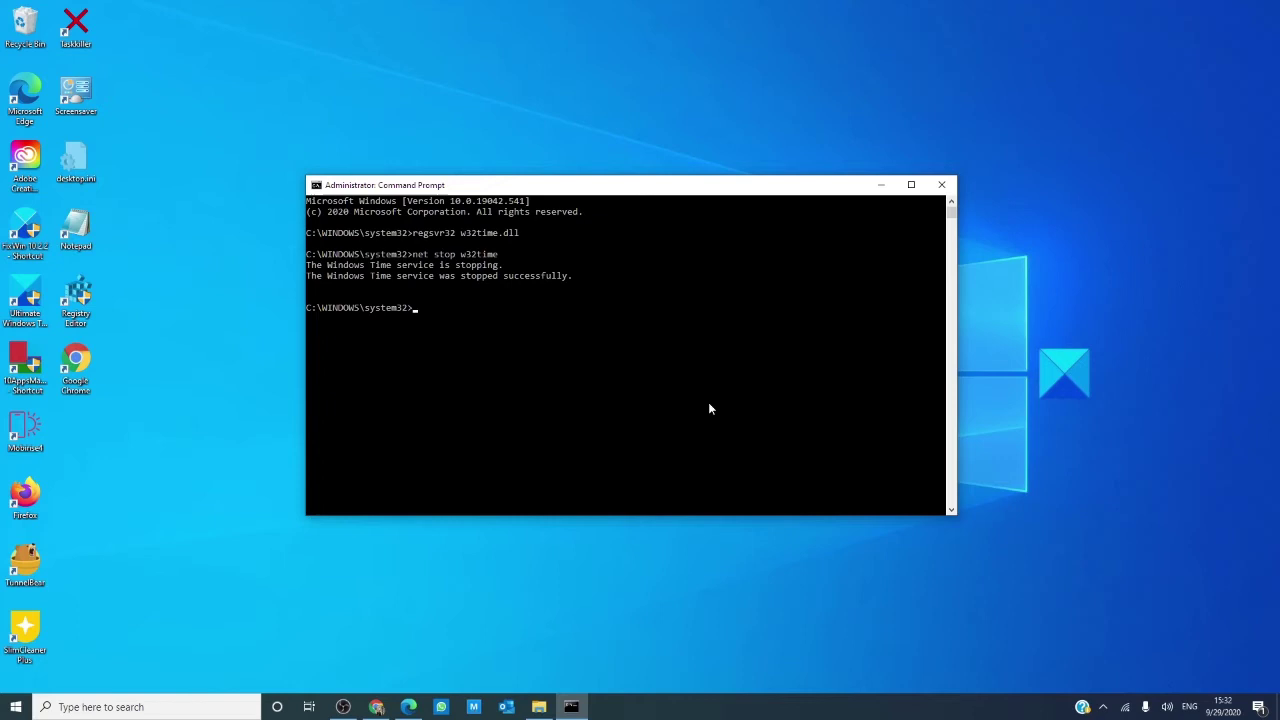
{"action": "type", "text": "w32tm /unregister"}
{"action": "key", "text": "Return"}
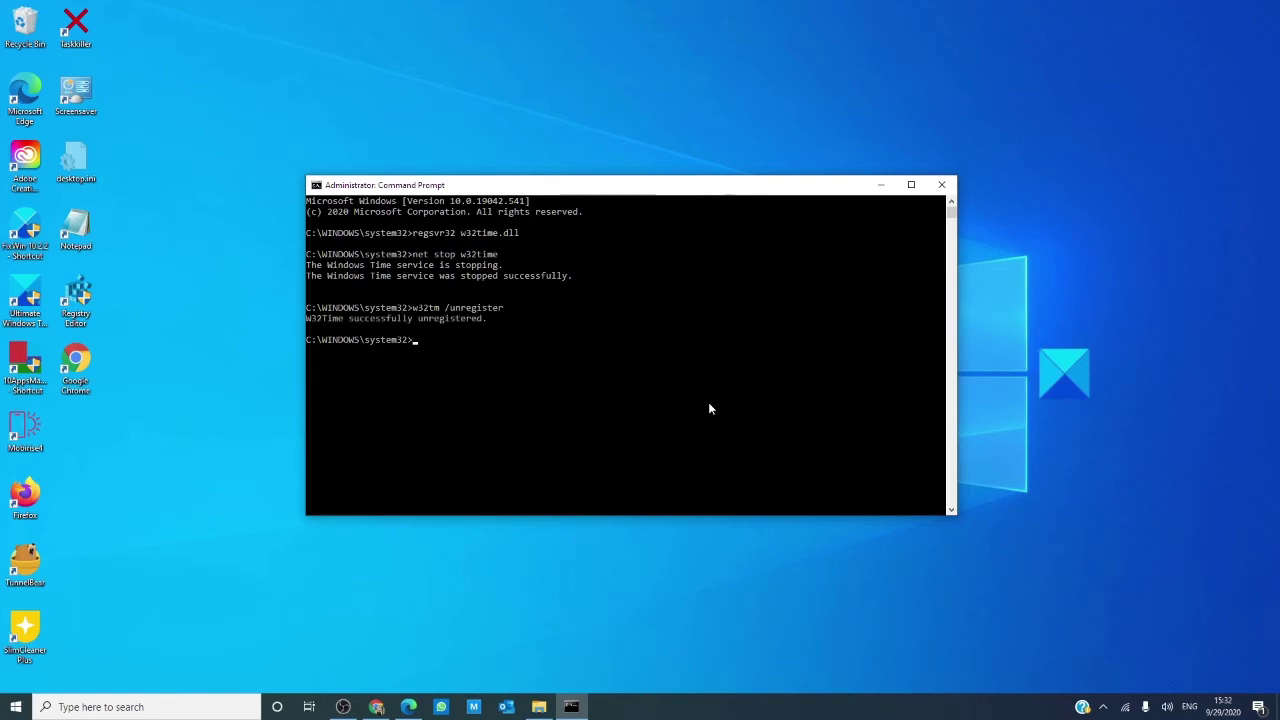
- Register the Windows Time service again with "w32tm /register" and start it with "net start w32time"
{"action": "type", "text": "w32tm /register"}
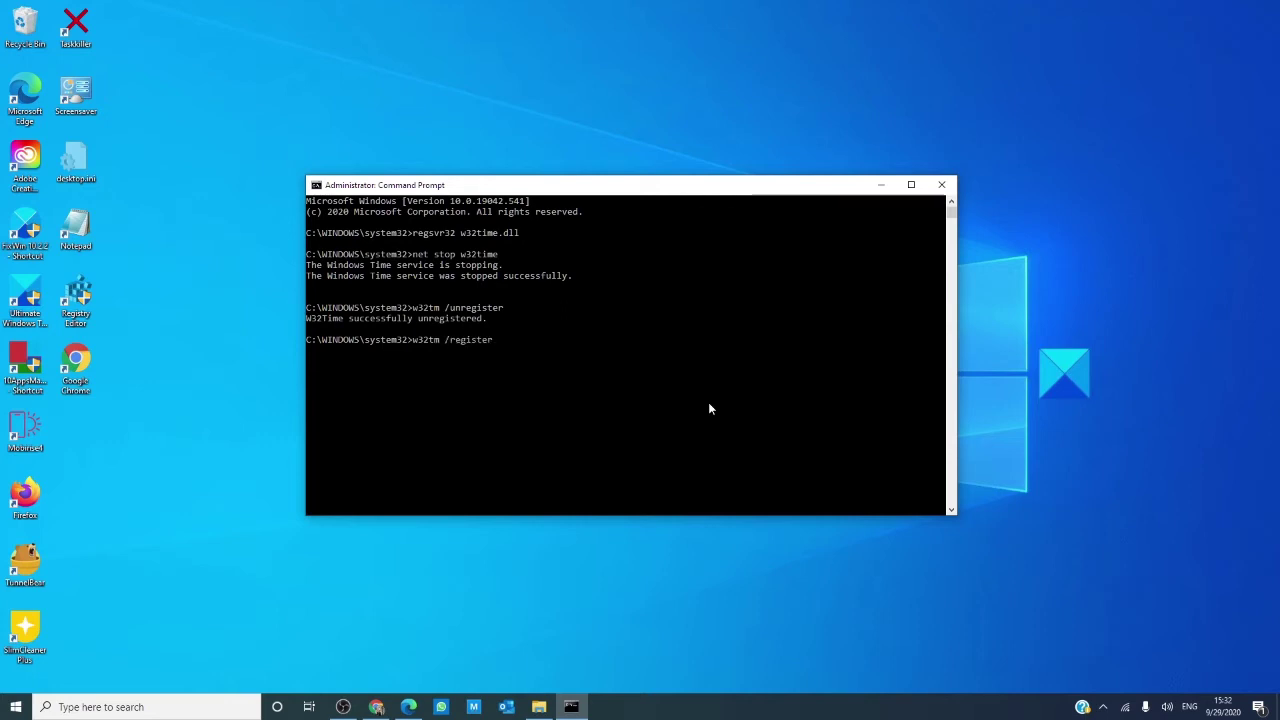
{"action": "key", "text": "Return"}
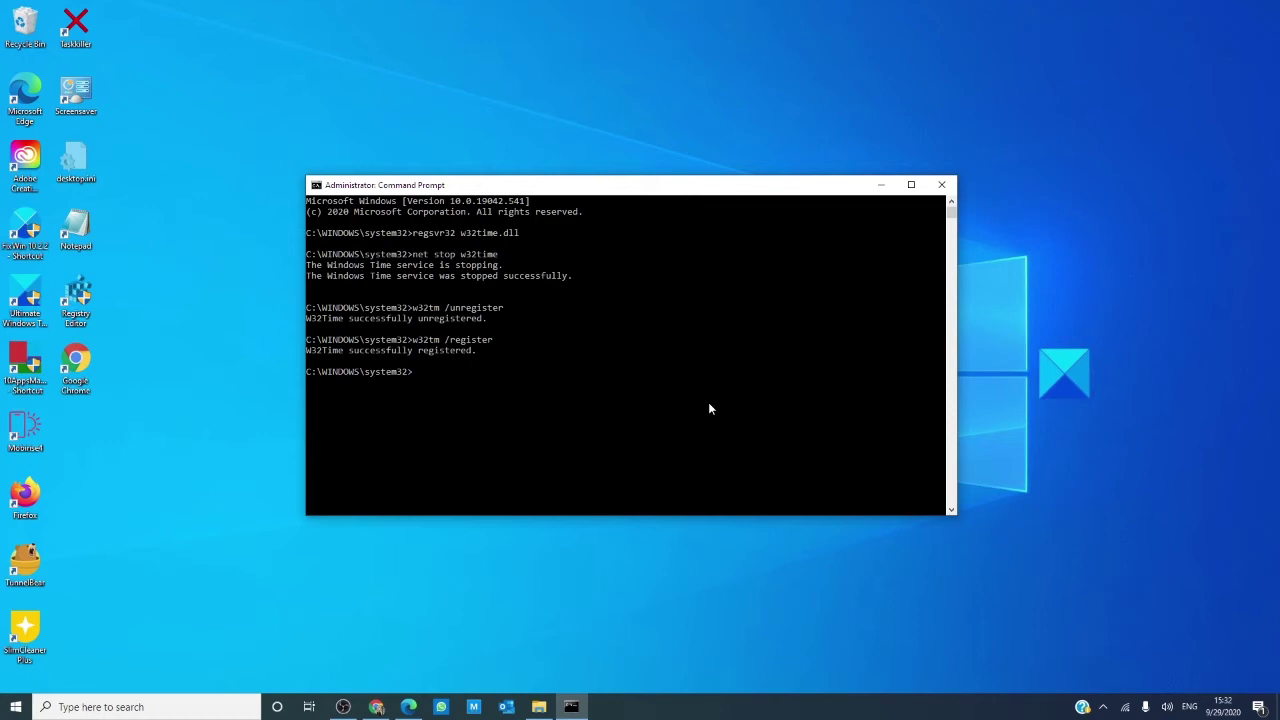
{"action": "type", "text": "net s"}
{"action": "type", "text": "tart w32time"}
{"action": "key", "text": "Return"}
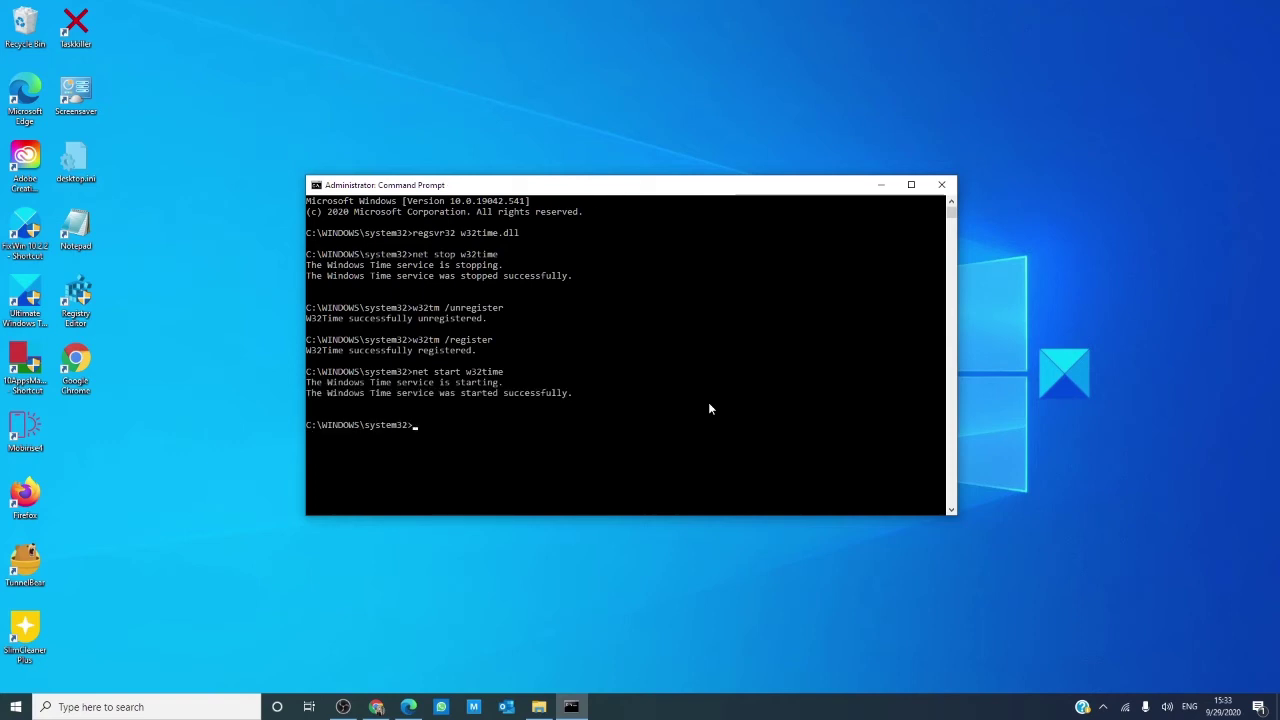
- Force a time synchronization with "w32tm /resync" and close Command Prompt
{"action": "type", "text": "w32tm /resync"}
{"action": "key", "text": "Return"}
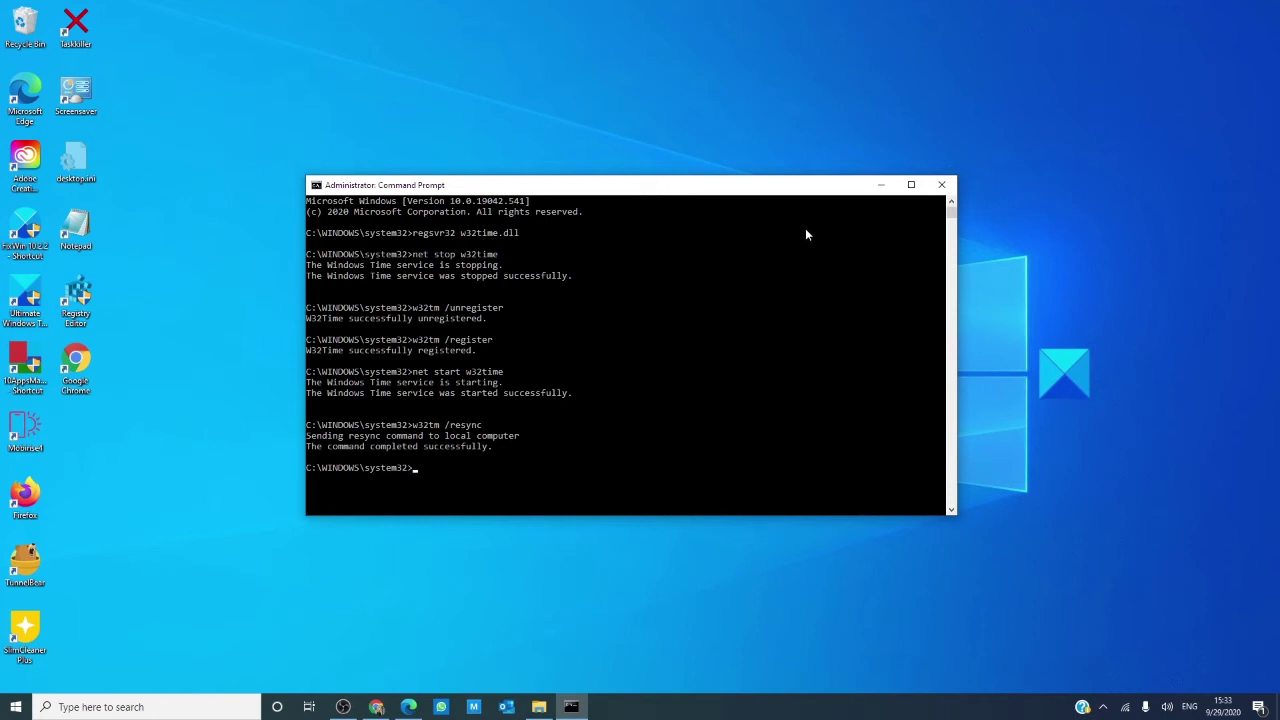
{"action": "left_click", "coordinate": [942, 185]}
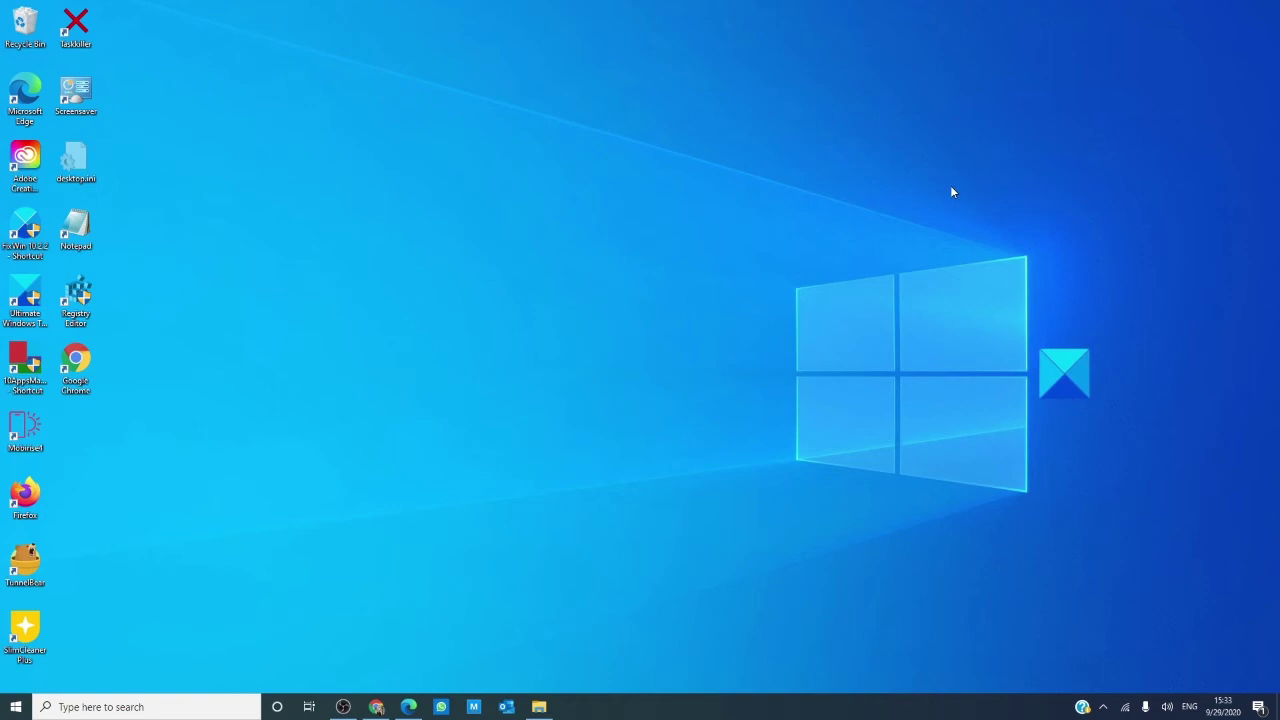
- Open Registry Editor and expand the tree down to HKEY_LOCAL_MACHINE\SYSTEM\CurrentControlSet\Services
{"action": "left_click", "coordinate": [177, 707]}
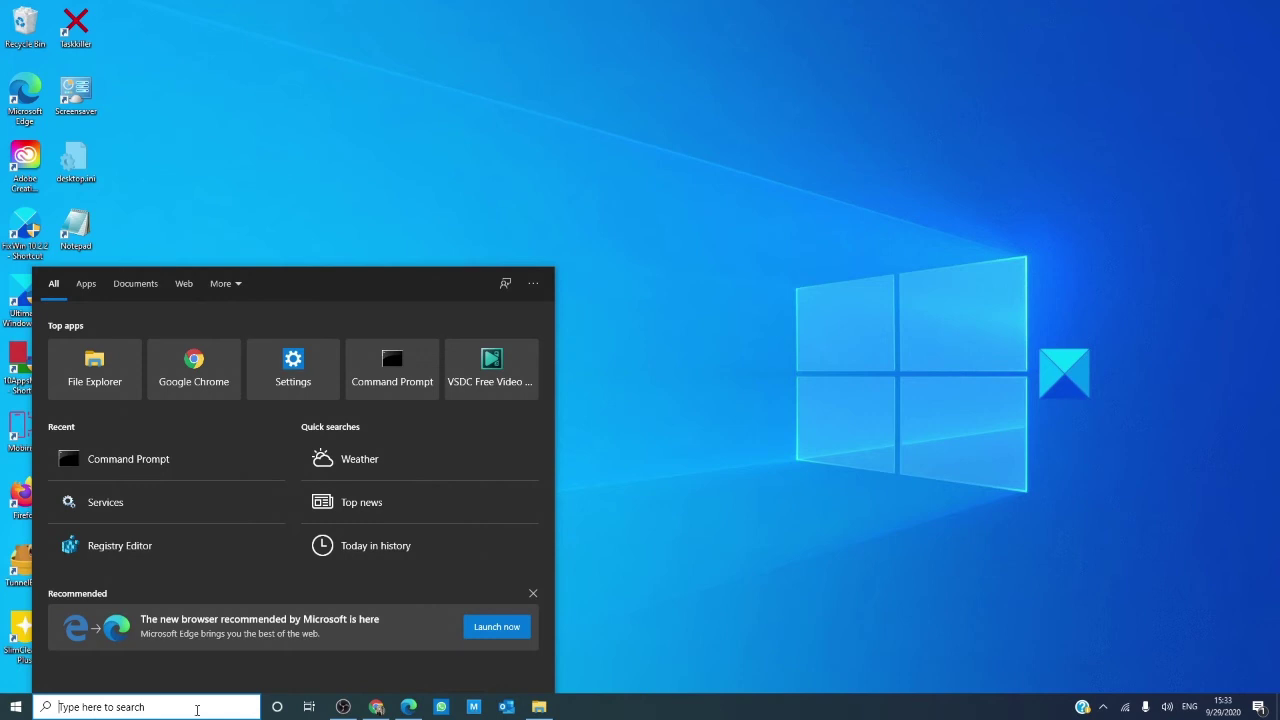
{"action": "type", "text": "re"}
{"action": "key", "text": "Return"}
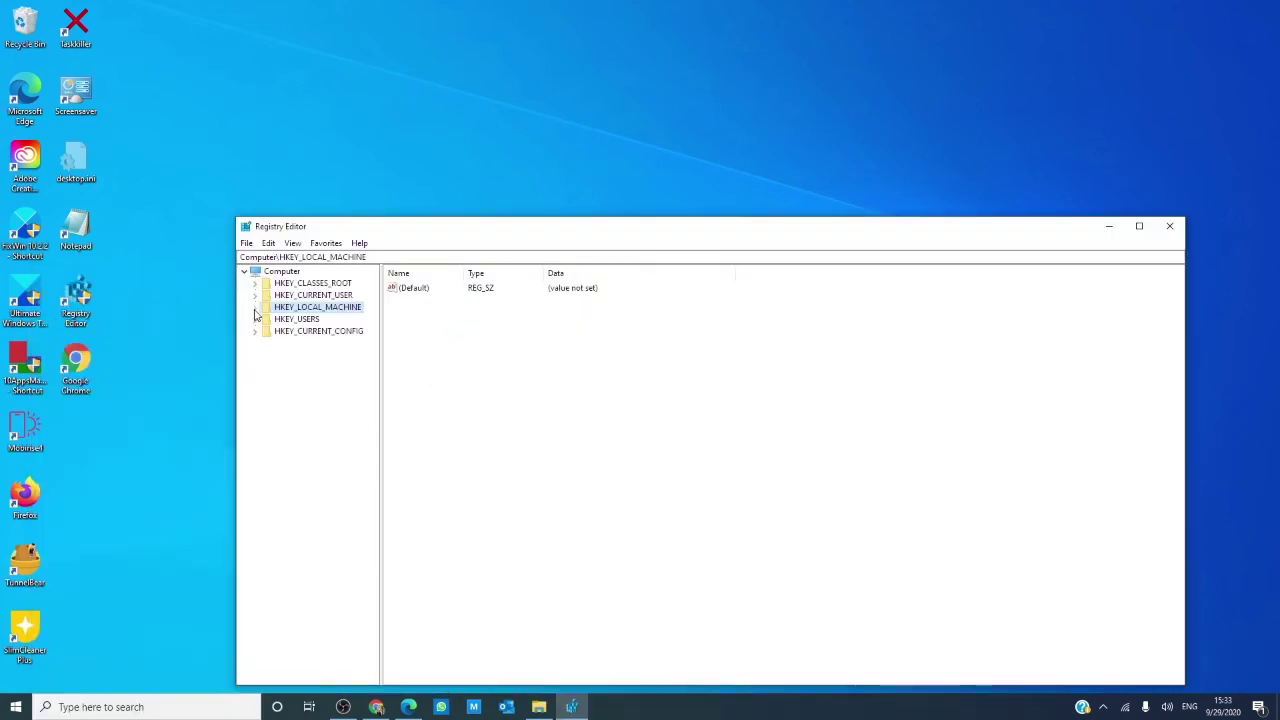
{"action": "left_click", "coordinate": [255, 309]}
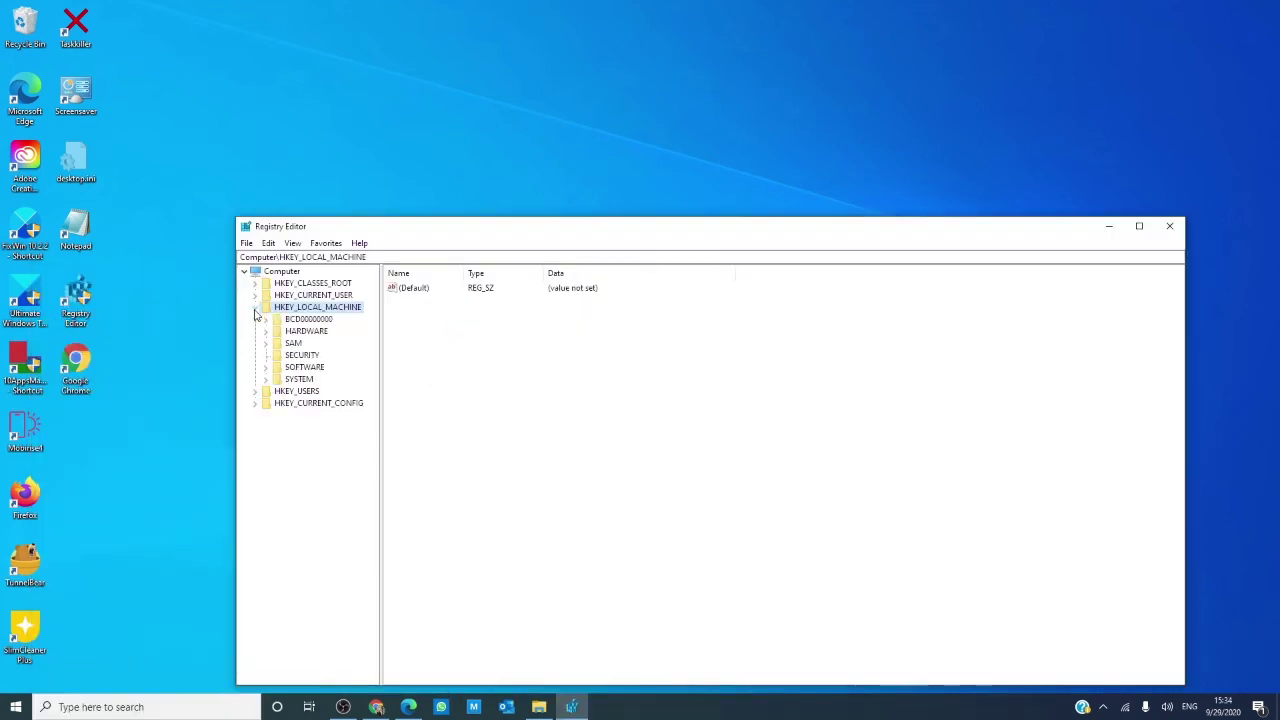
{"action": "left_click", "coordinate": [266, 381]}
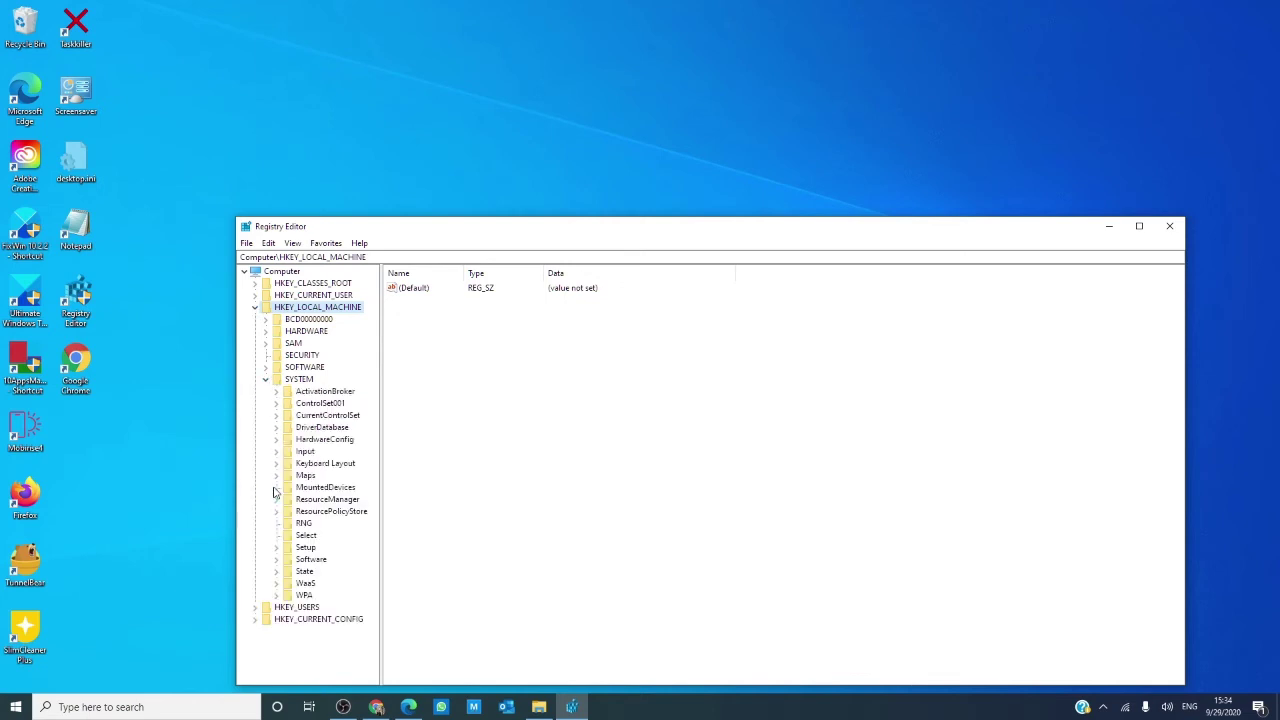
{"action": "left_click", "coordinate": [277, 416]}
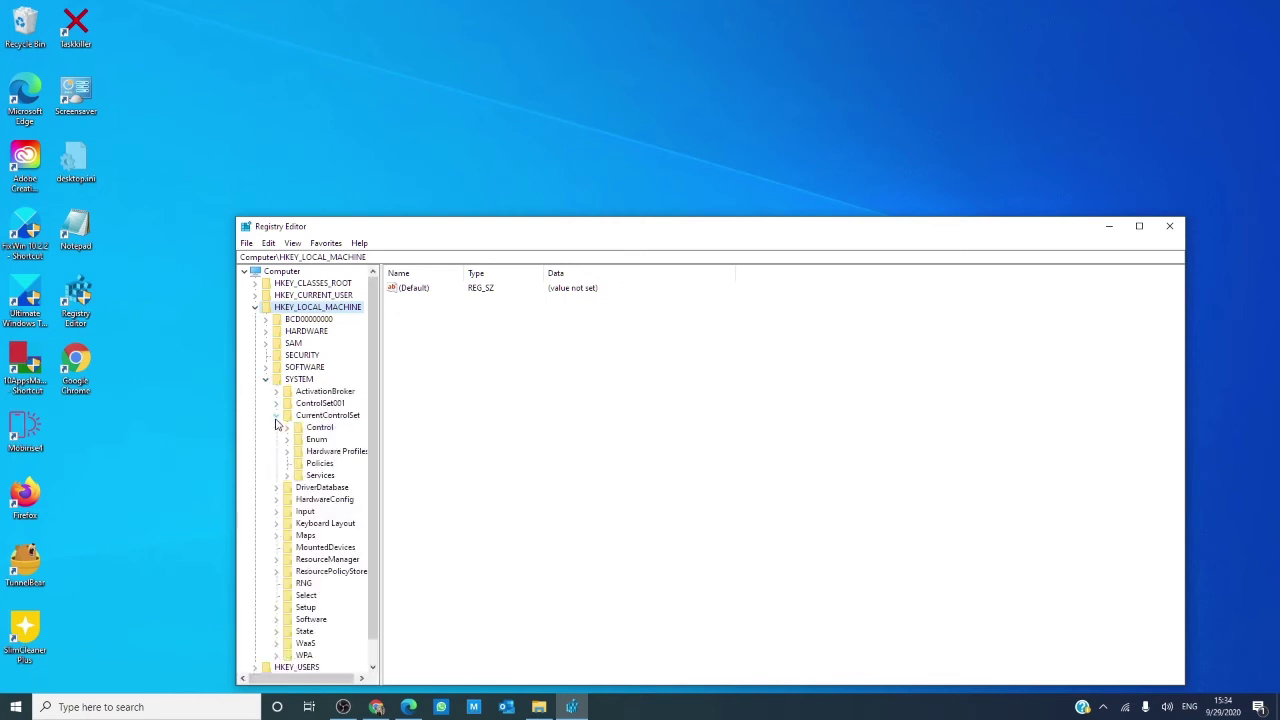
{"action": "left_click", "coordinate": [287, 475]}
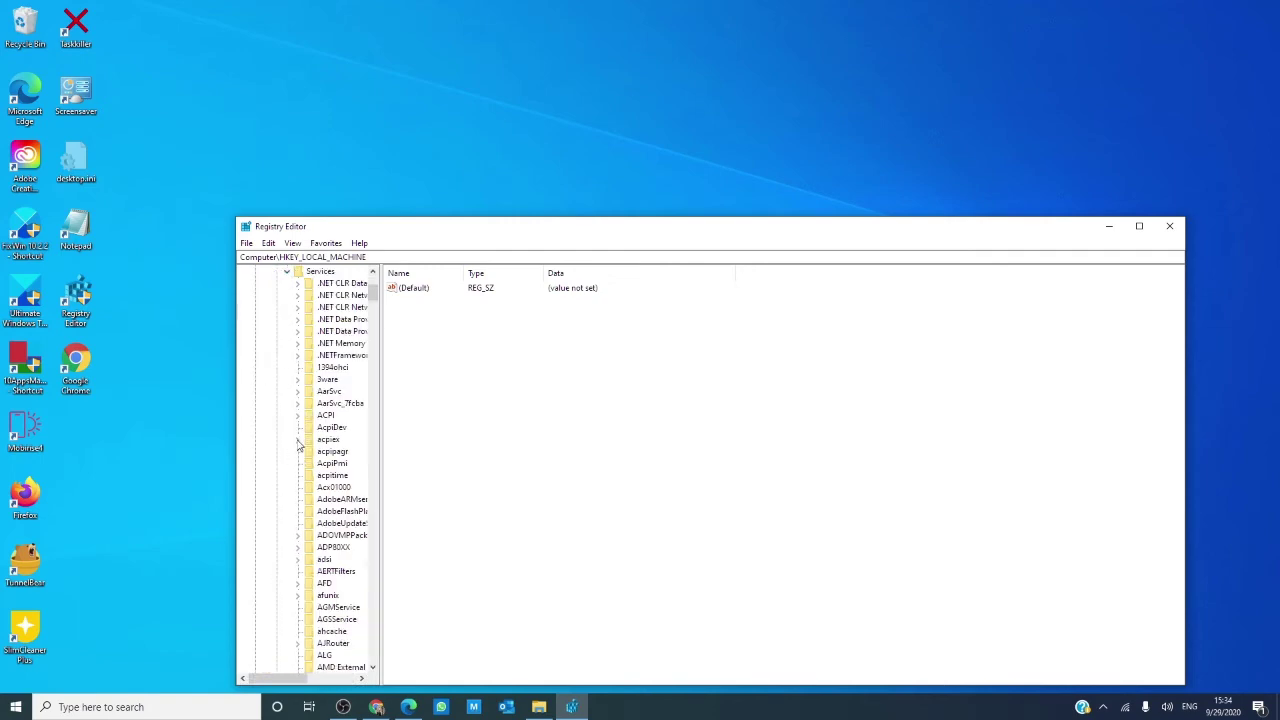
- Select the TapiSrv key under Services and open its ImagePath value for editing
{"action": "left_click", "coordinate": [375, 316]}
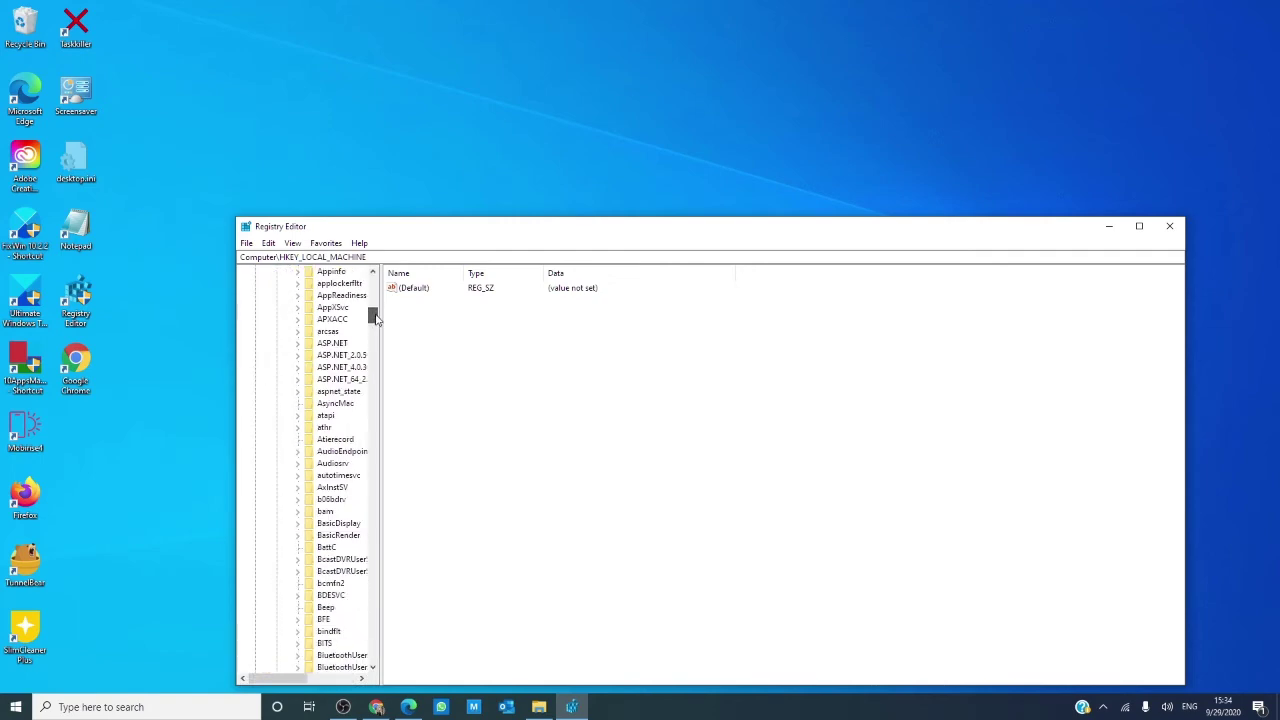
{"action": "left_click_drag", "start_coordinate": [375, 316], "coordinate": [395, 567]}
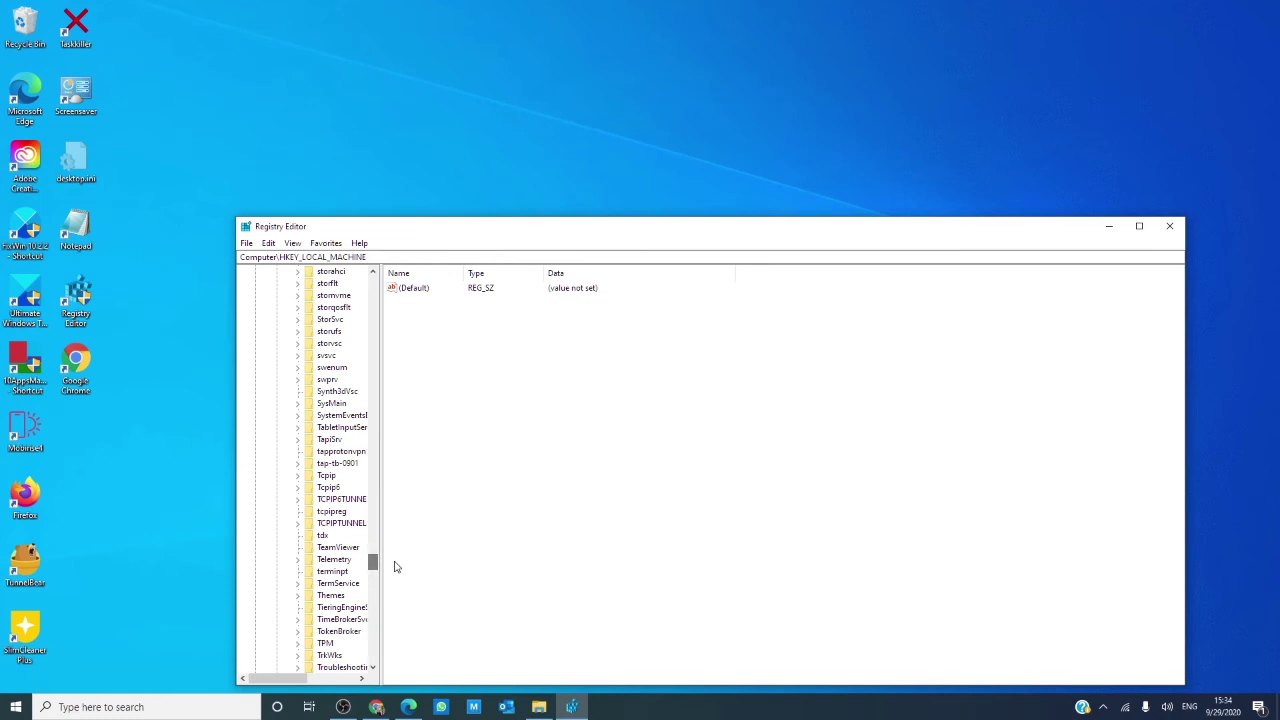
{"action": "left_click", "coordinate": [328, 440]}
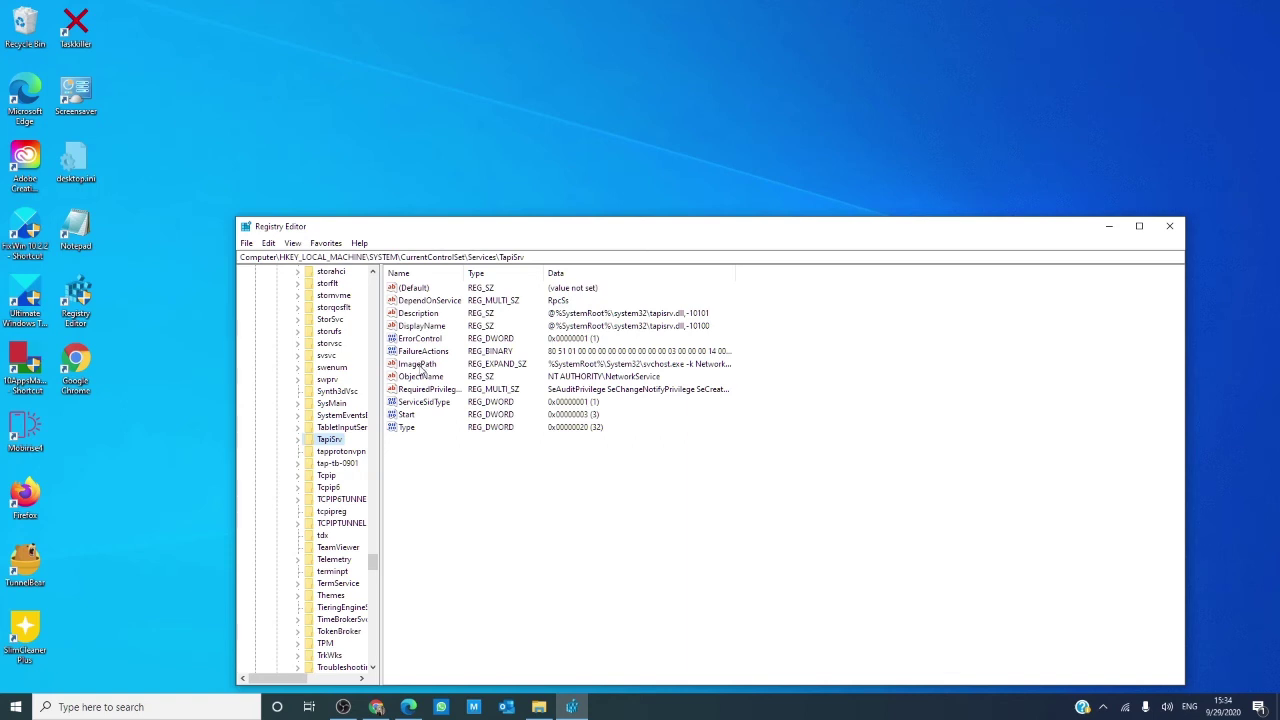
{"action": "right_click", "coordinate": [420, 367]}
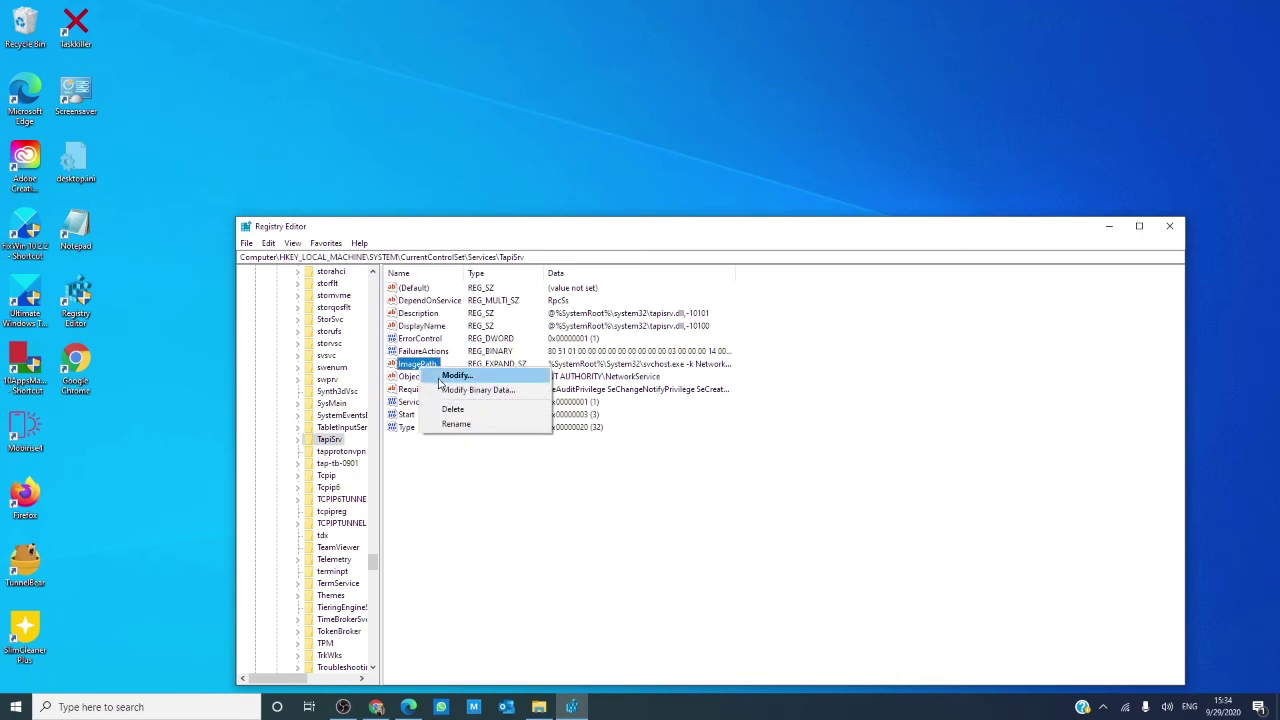
{"action": "left_click", "coordinate": [452, 376]}
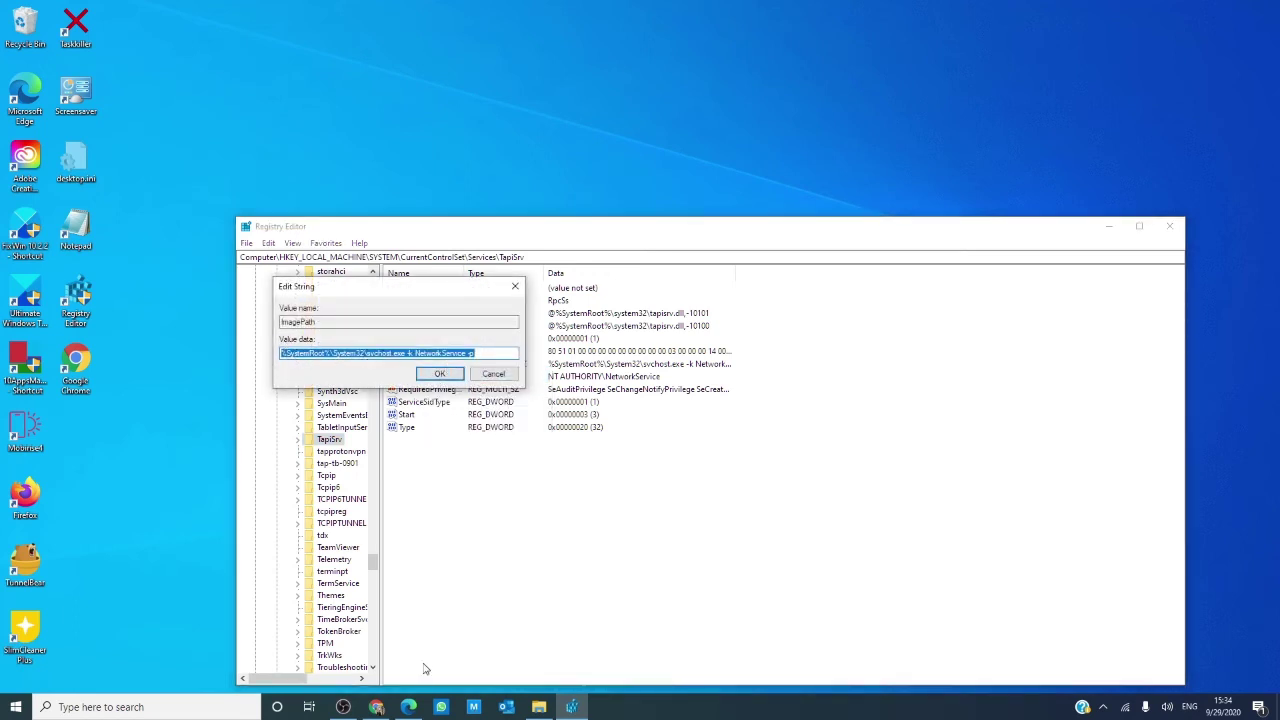
- Switch to Microsoft Edge and look up the required ImagePath value data in the Windows Time Service article
{"action": "left_click", "coordinate": [410, 703]}
{"action": "scroll", "coordinate": [375, 386], "scroll_direction": "down", "scroll_amount": 15}
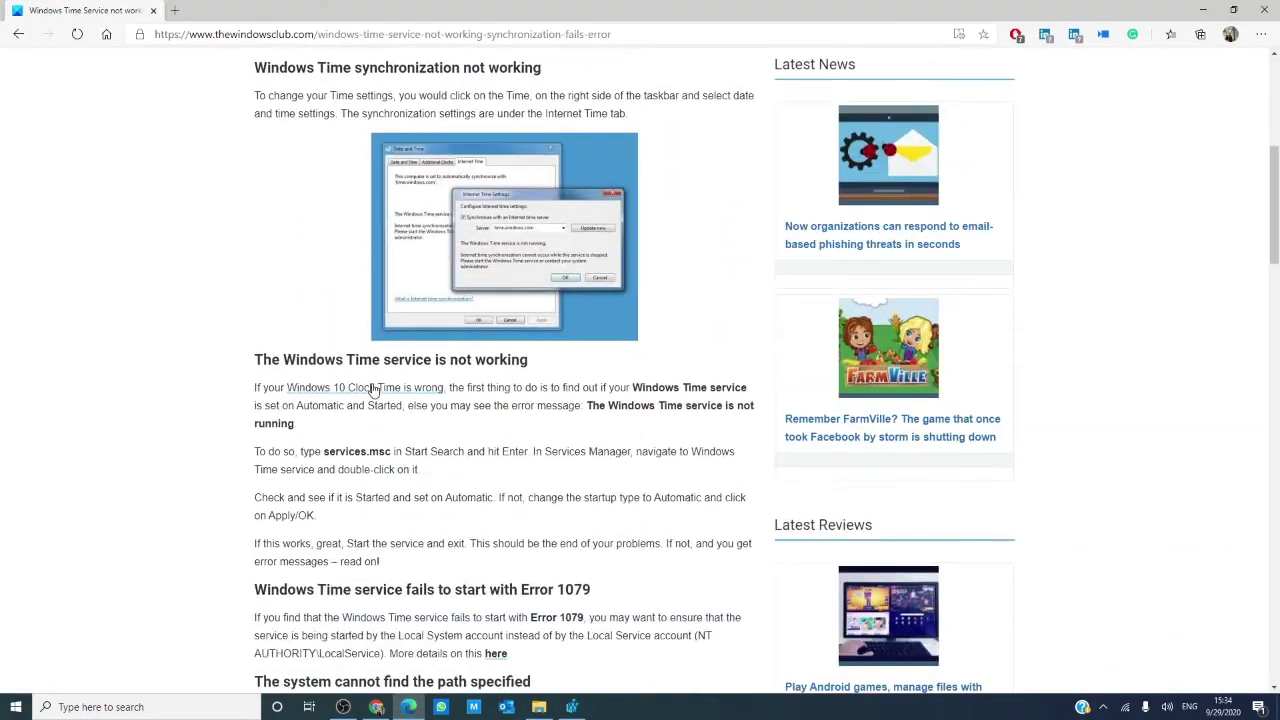
{"action": "scroll", "coordinate": [375, 386], "scroll_direction": "down", "scroll_amount": 10}
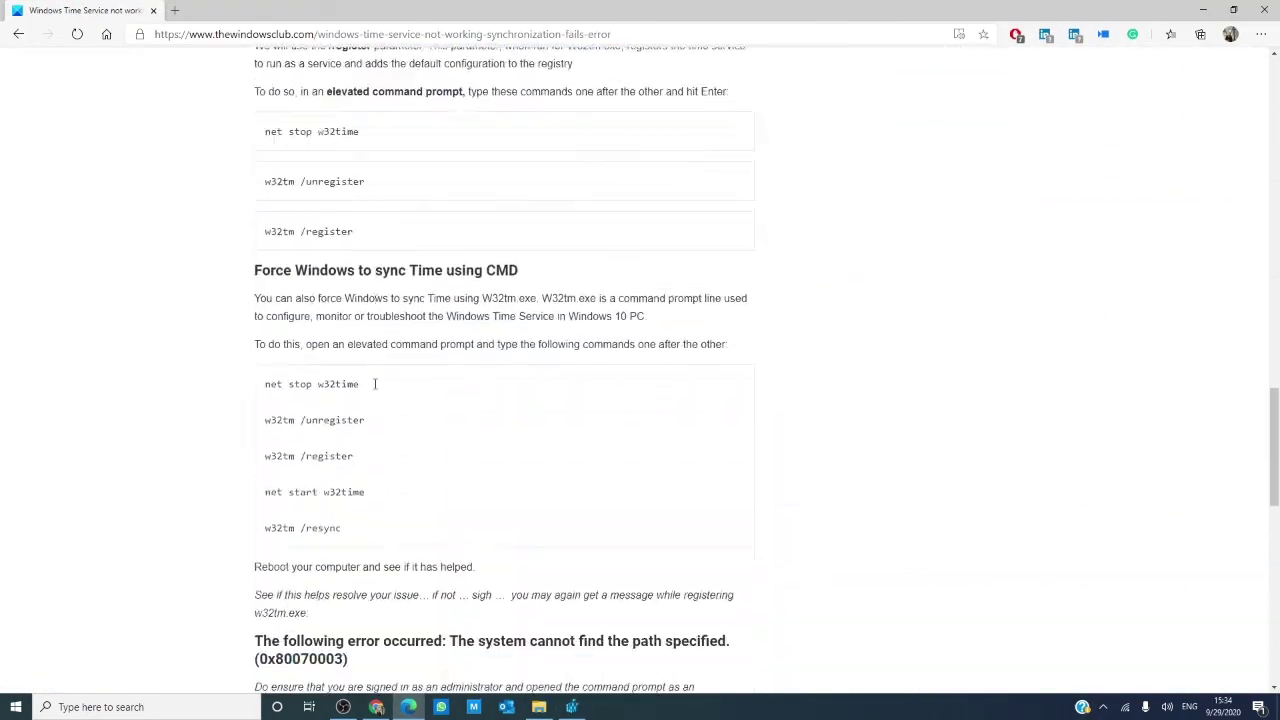
{"action": "scroll", "coordinate": [377, 389], "scroll_direction": "down", "scroll_amount": 2}
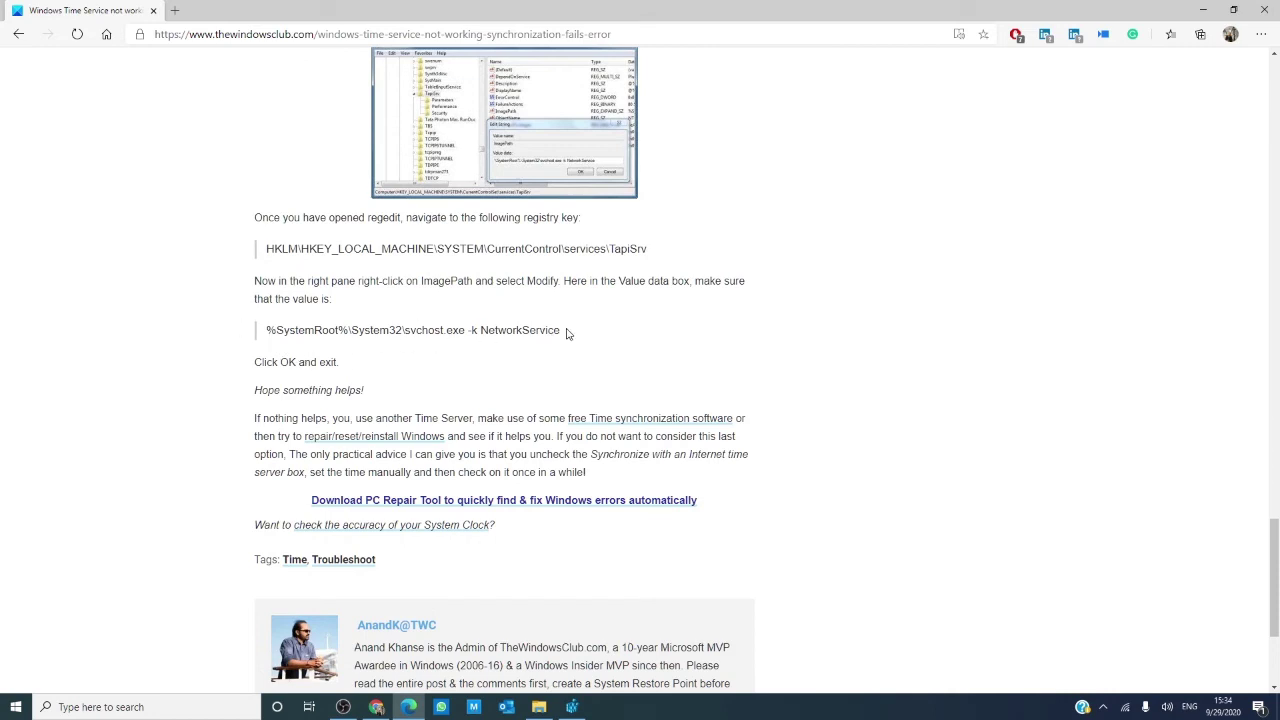
- Copy the ImagePath value data "%SystemRoot%\System32\svchost.exe -k NetworkService" from the Windows Time Service article
{"action": "left_click_drag", "start_coordinate": [564, 334], "coordinate": [268, 335]}
{"action": "right_click", "coordinate": [287, 333]}
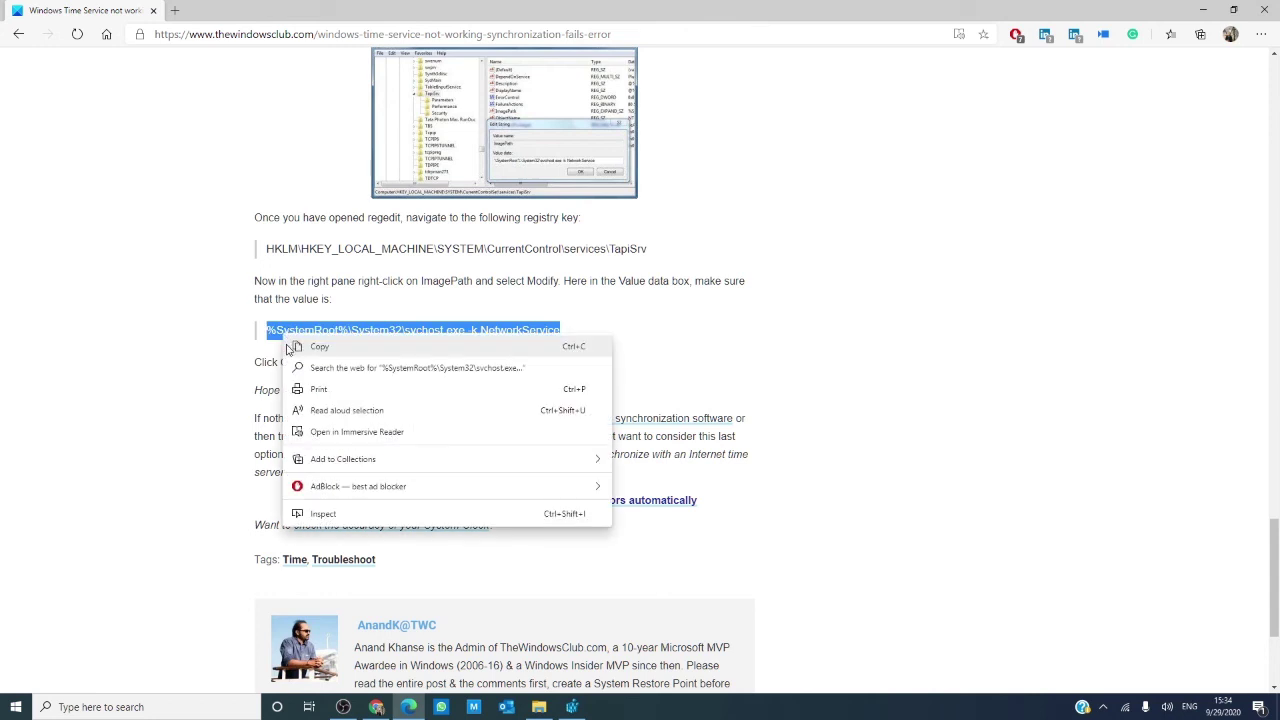
{"action": "left_click", "coordinate": [289, 345]}
- Switch to Registry Editor, set the ImagePath value data to "%SystemRoot%\System32\svchost.exe -k NetworkService", and close the editor
{"action": "left_click", "coordinate": [571, 707]}
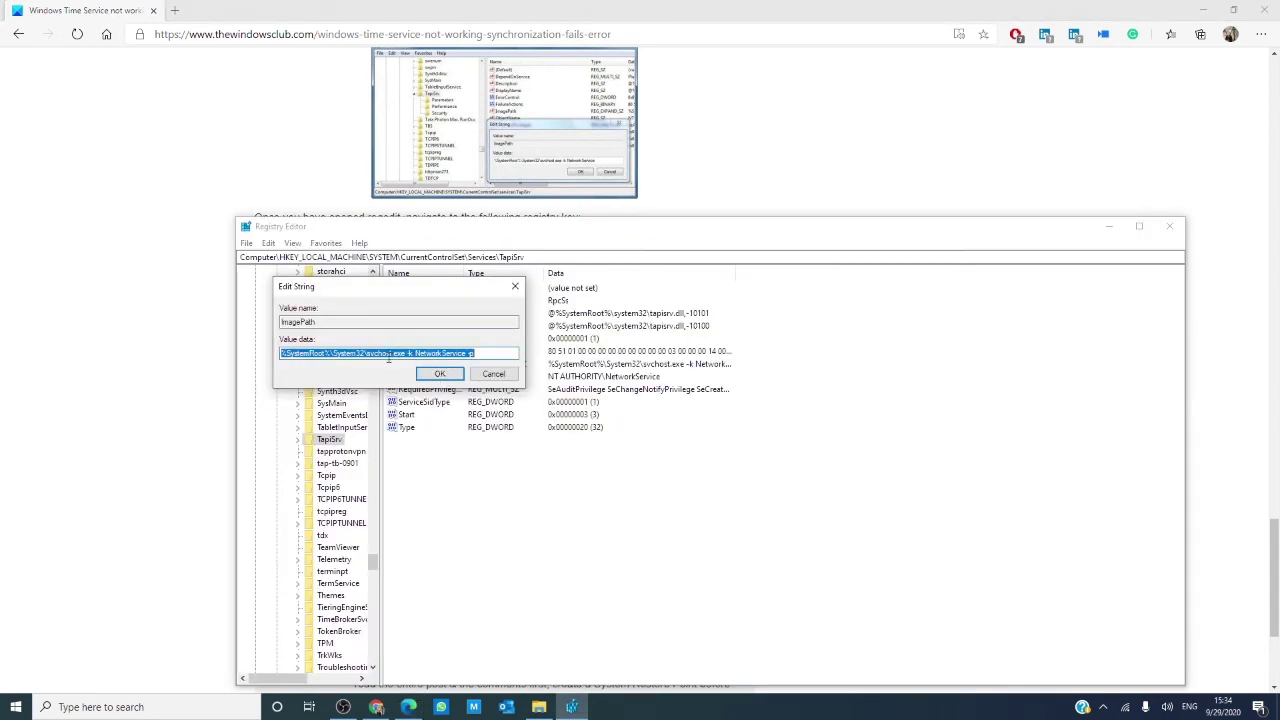
{"action": "right_click", "coordinate": [389, 353]}
{"action": "left_click", "coordinate": [370, 410]}
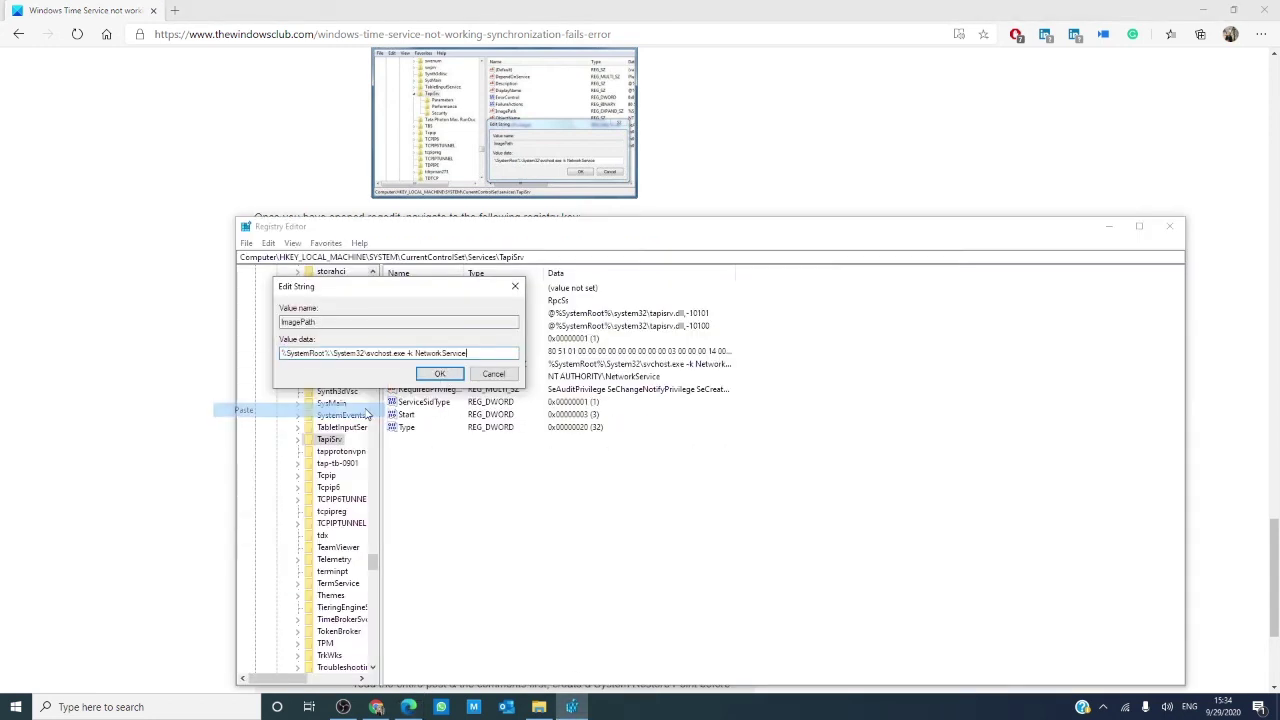
{"action": "left_click", "coordinate": [444, 375]}
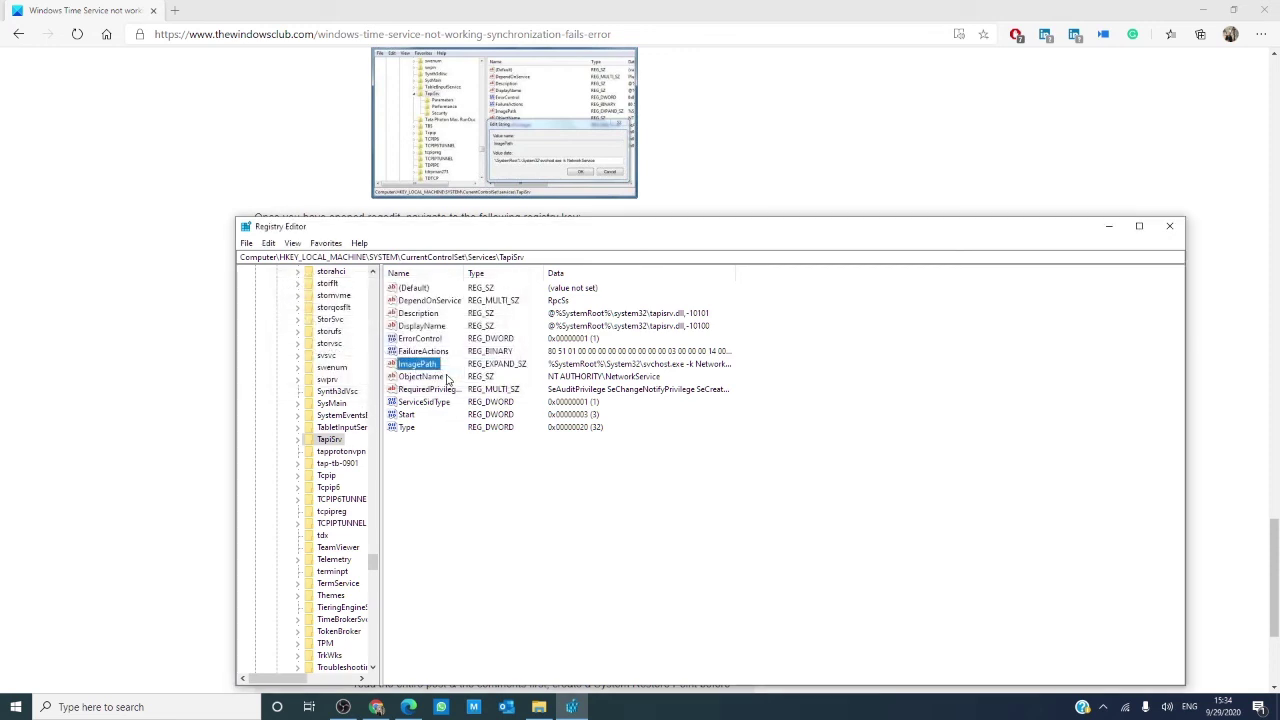
{"action": "left_click", "coordinate": [1170, 227]}
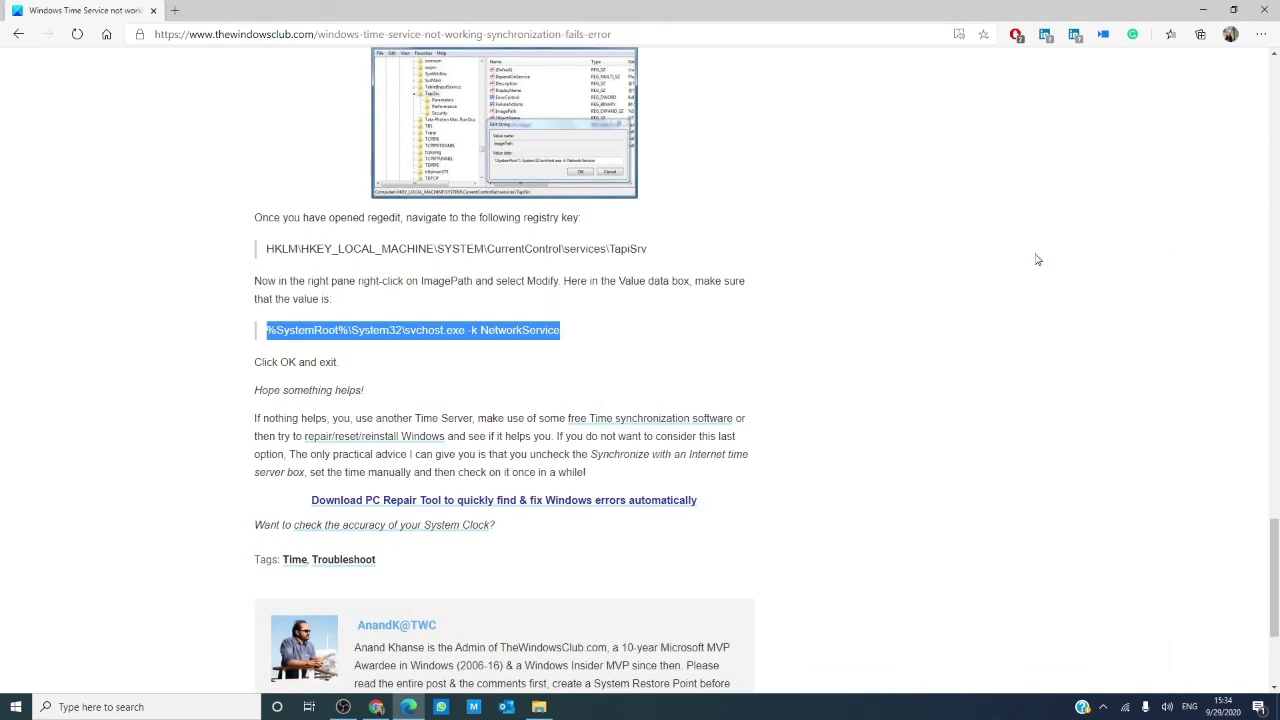
{"action": "key", "text": "Home"}
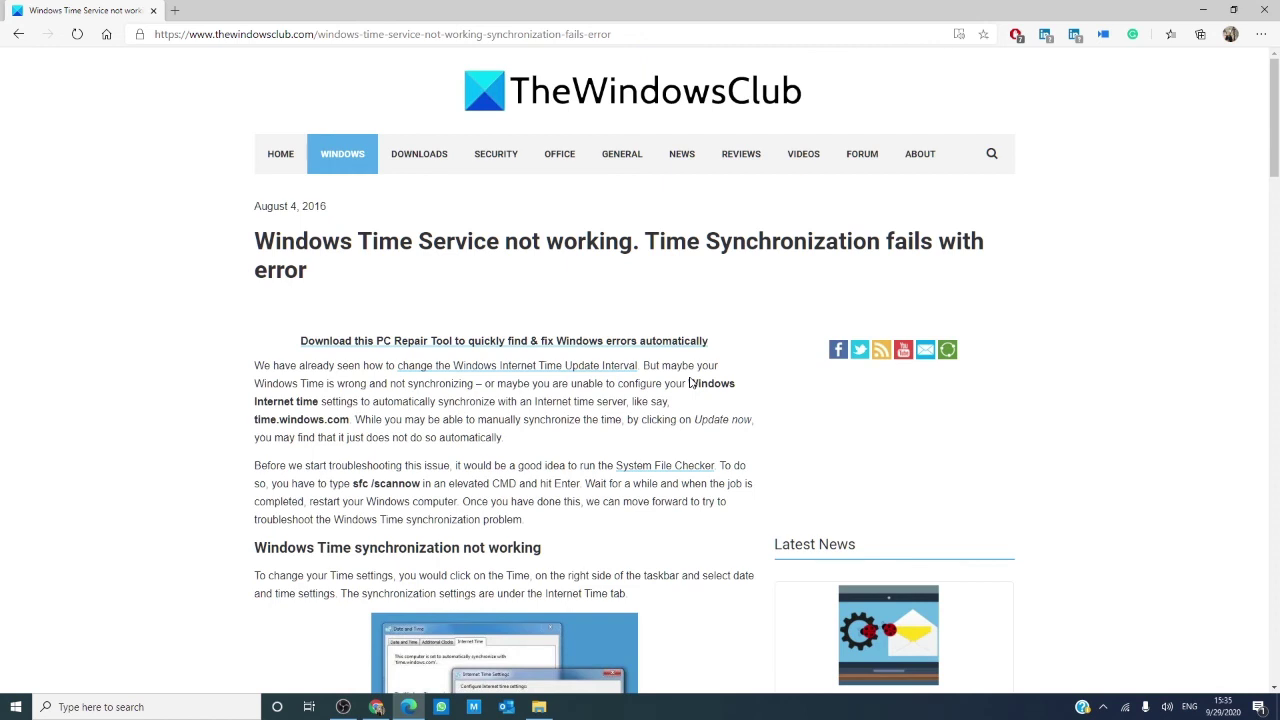